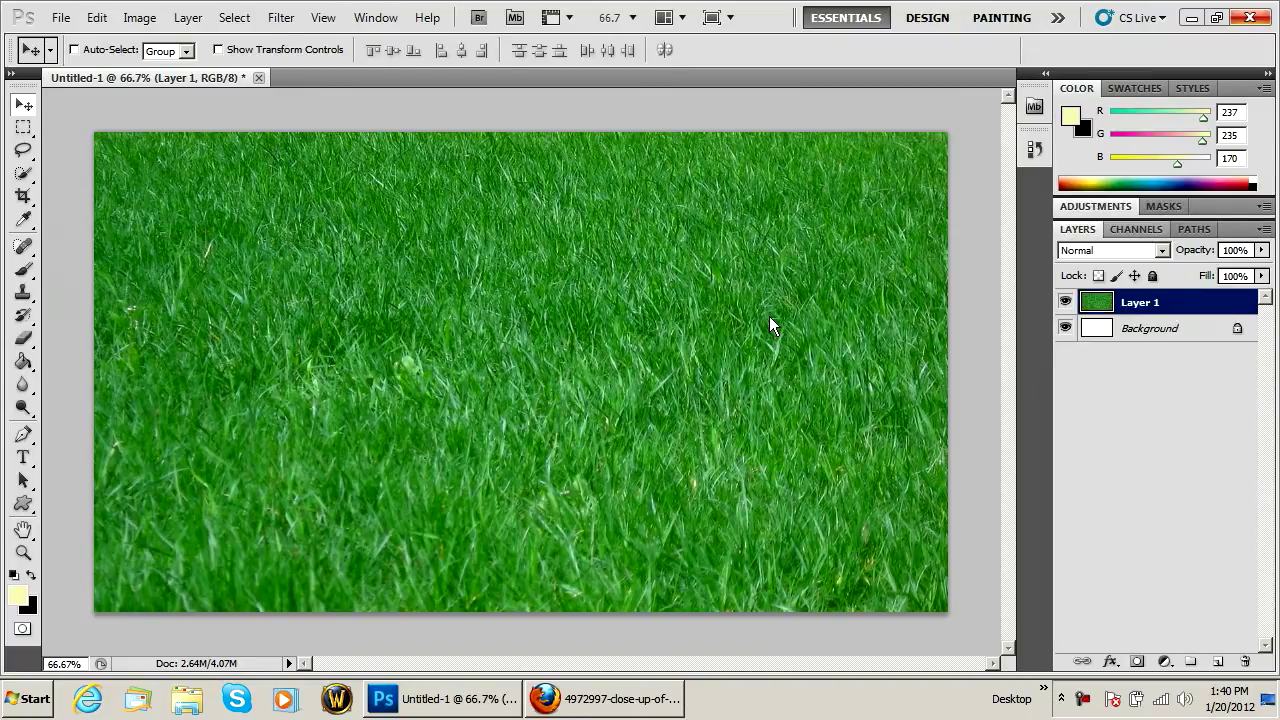
Step: Type 'Football' across the grass image with the Horizontal Type tool
{"action": "left_click", "coordinate": [22, 433]}
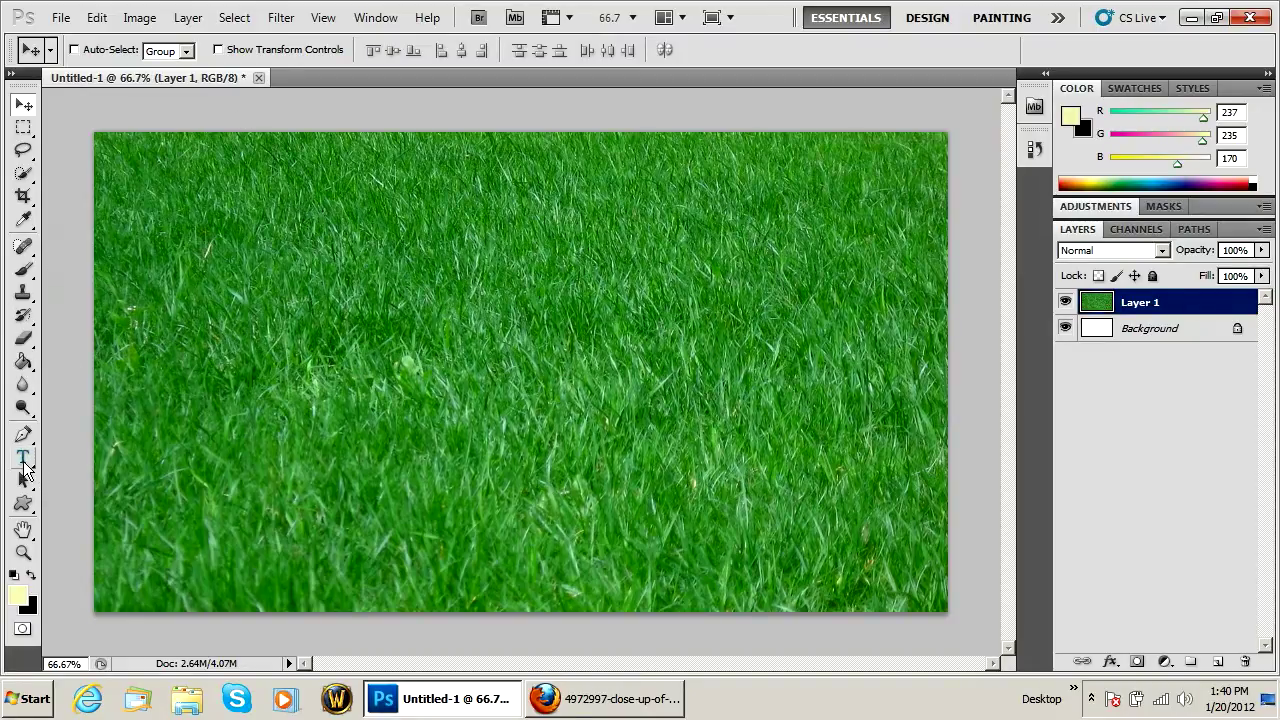
{"action": "left_click", "coordinate": [22, 457]}
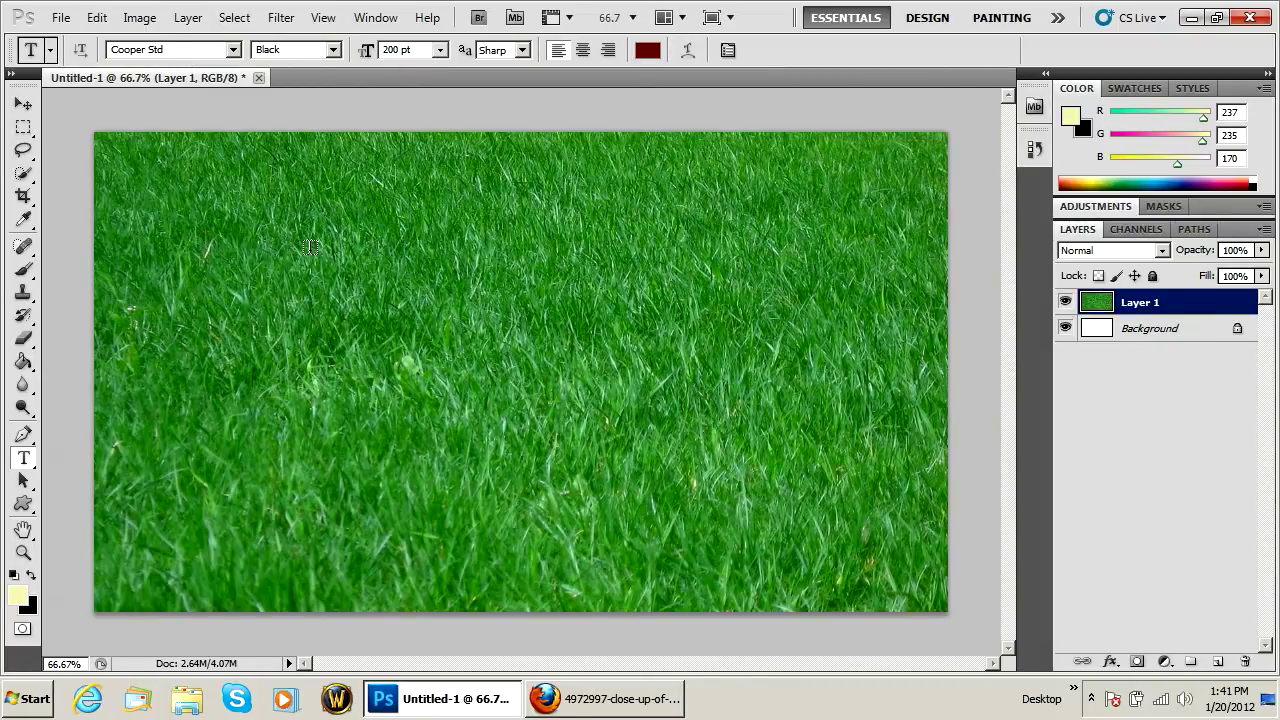
{"action": "left_click", "coordinate": [222, 370]}
{"action": "type", "text": "F"}
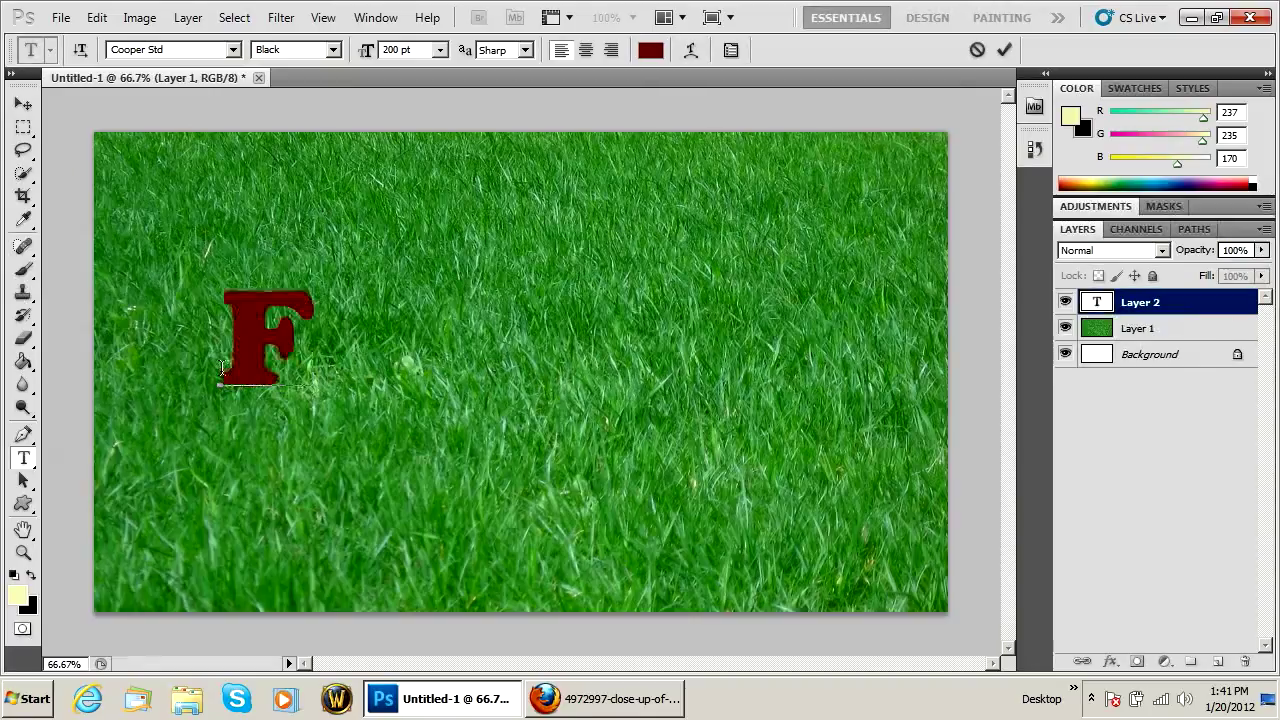
{"action": "type", "text": "ootball"}
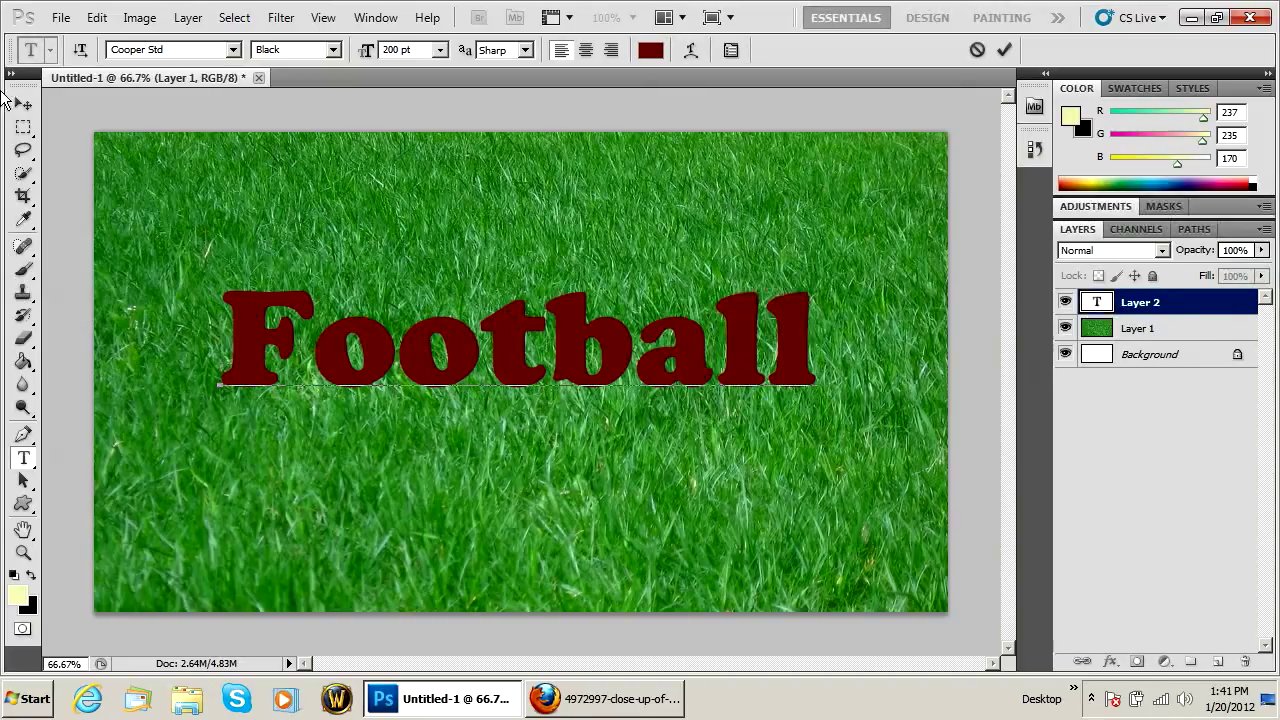
Step: Colour the Football text black, commit it, and move it down toward the centre
{"action": "key", "text": "ctrl+a"}
{"action": "left_click", "coordinate": [650, 50]}
{"action": "mouse_move", "coordinate": [625, 298]}
{"action": "left_mouse_down"}
{"action": "mouse_move", "coordinate": [603, 289]}
{"action": "mouse_move", "coordinate": [785, 385]}
{"action": "left_mouse_up"}
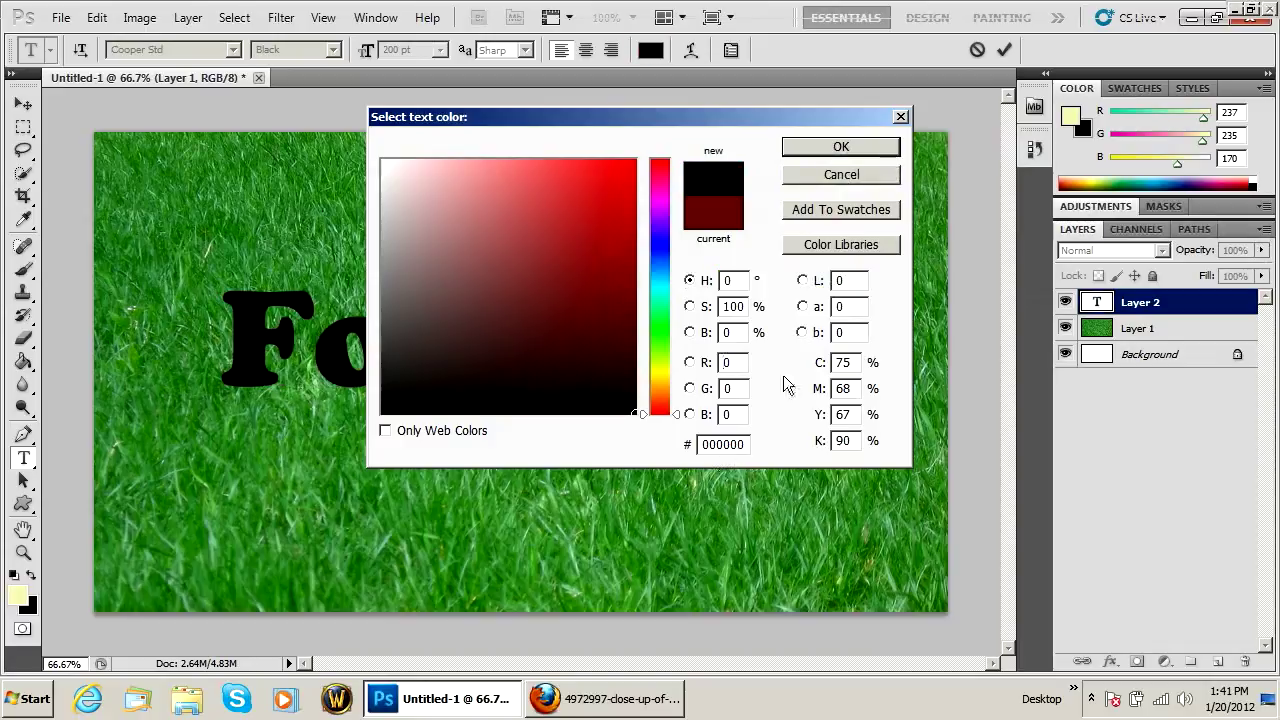
{"action": "left_click", "coordinate": [841, 146]}
{"action": "left_click", "coordinate": [24, 104]}
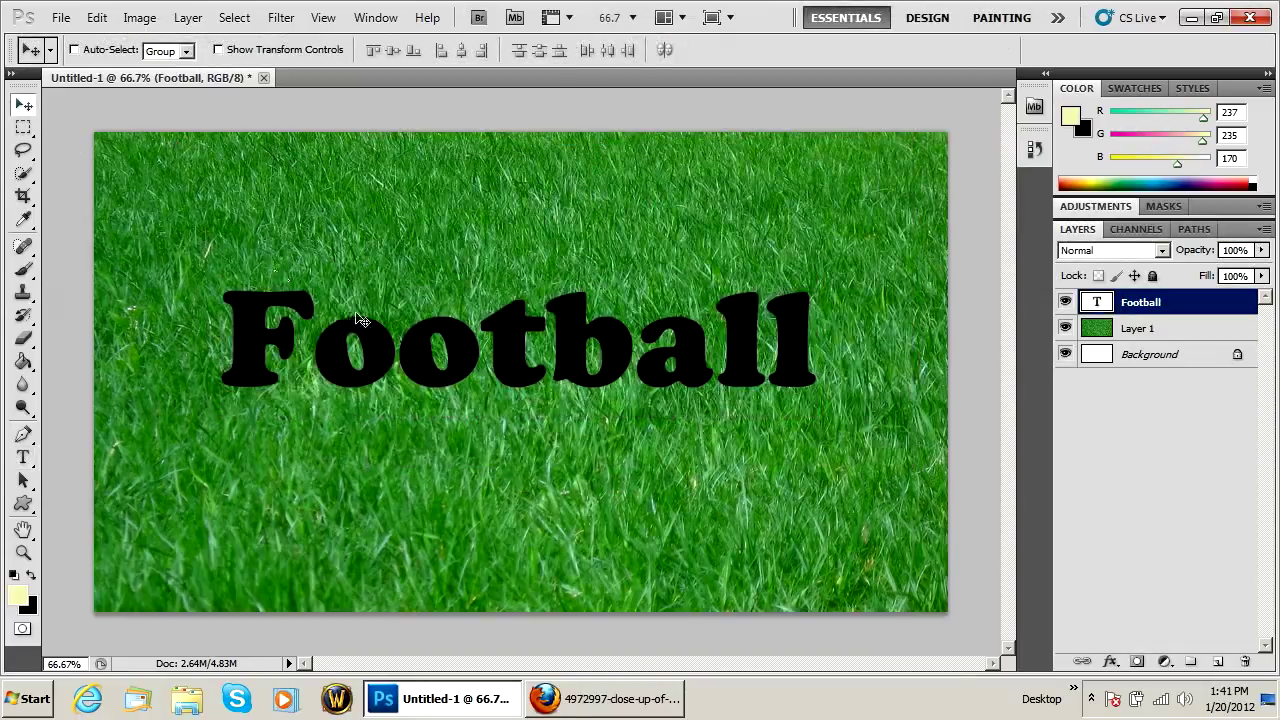
{"action": "left_click_drag", "start_coordinate": [360, 320], "coordinate": [350, 374]}
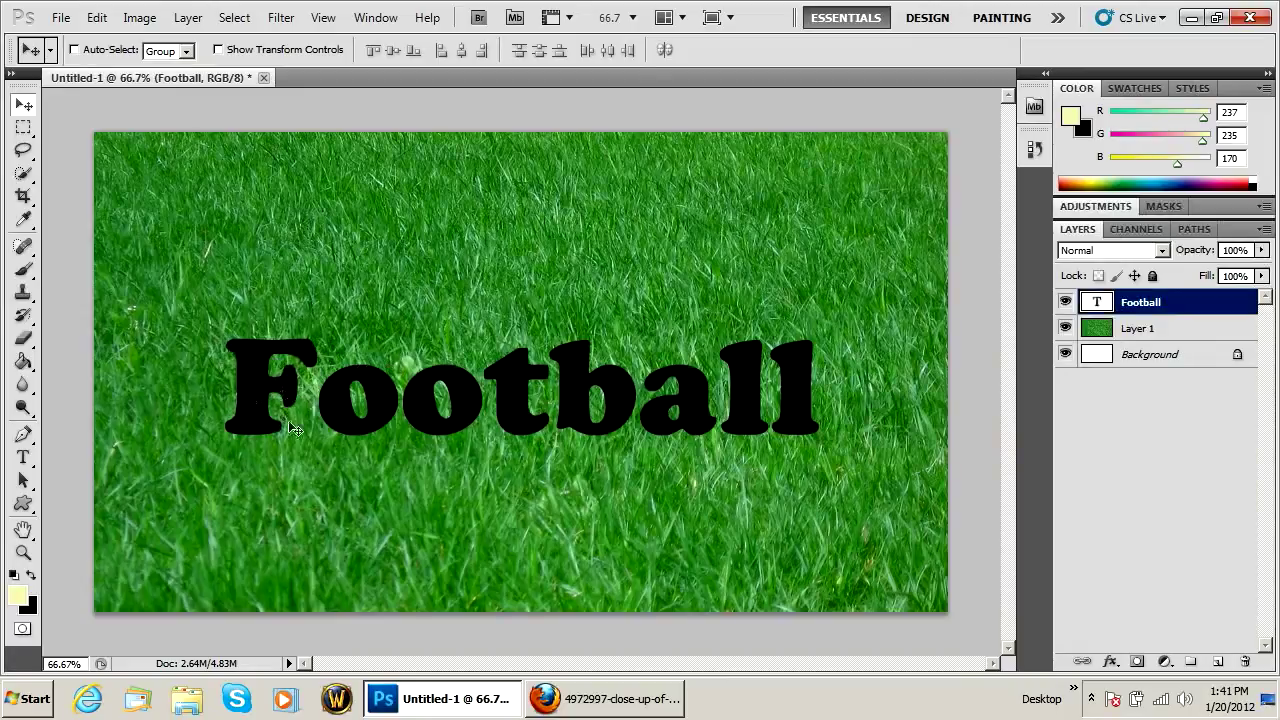
Step: Copy the leather football texture image from Firefox
{"action": "left_click", "coordinate": [581, 703]}
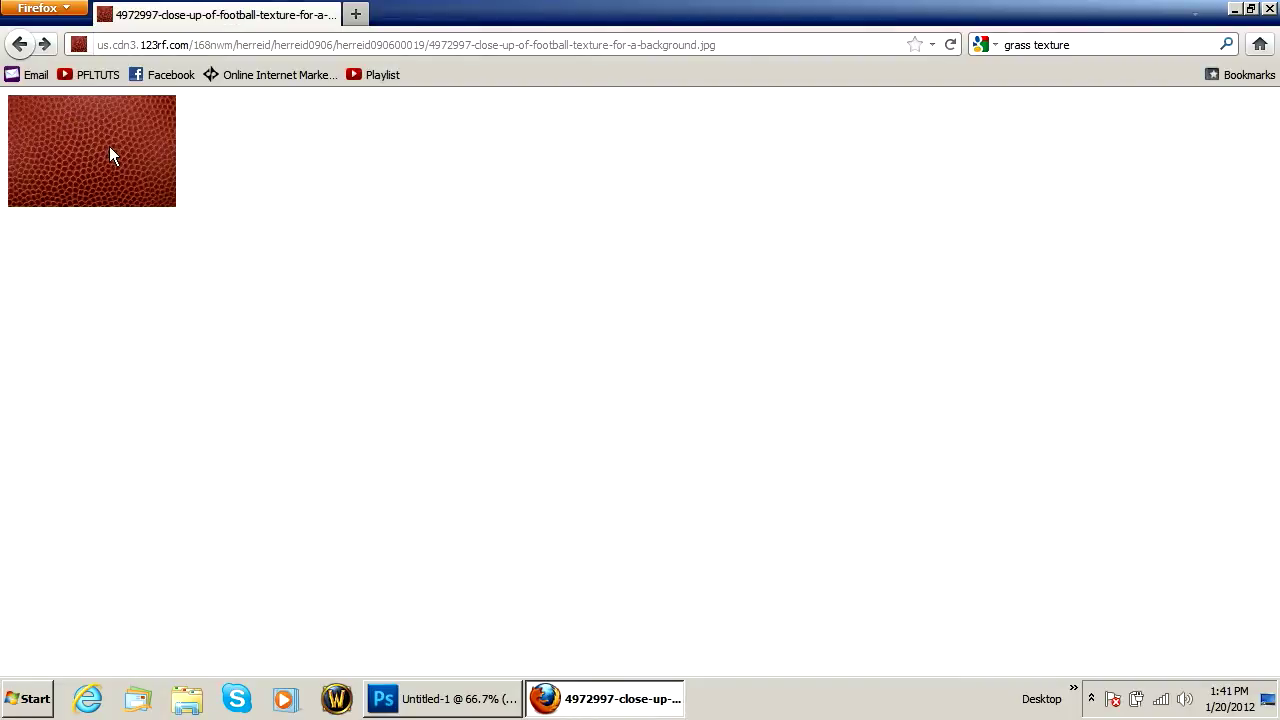
{"action": "right_click", "coordinate": [100, 152]}
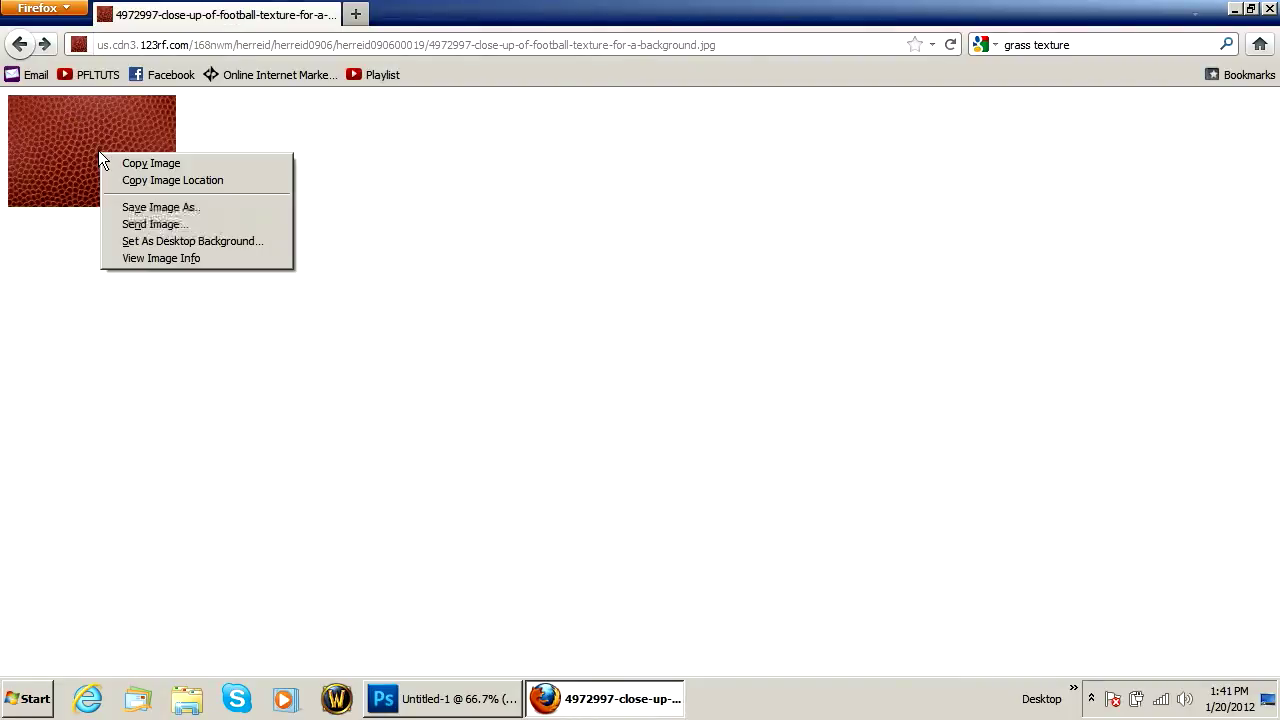
{"action": "left_click", "coordinate": [163, 162]}
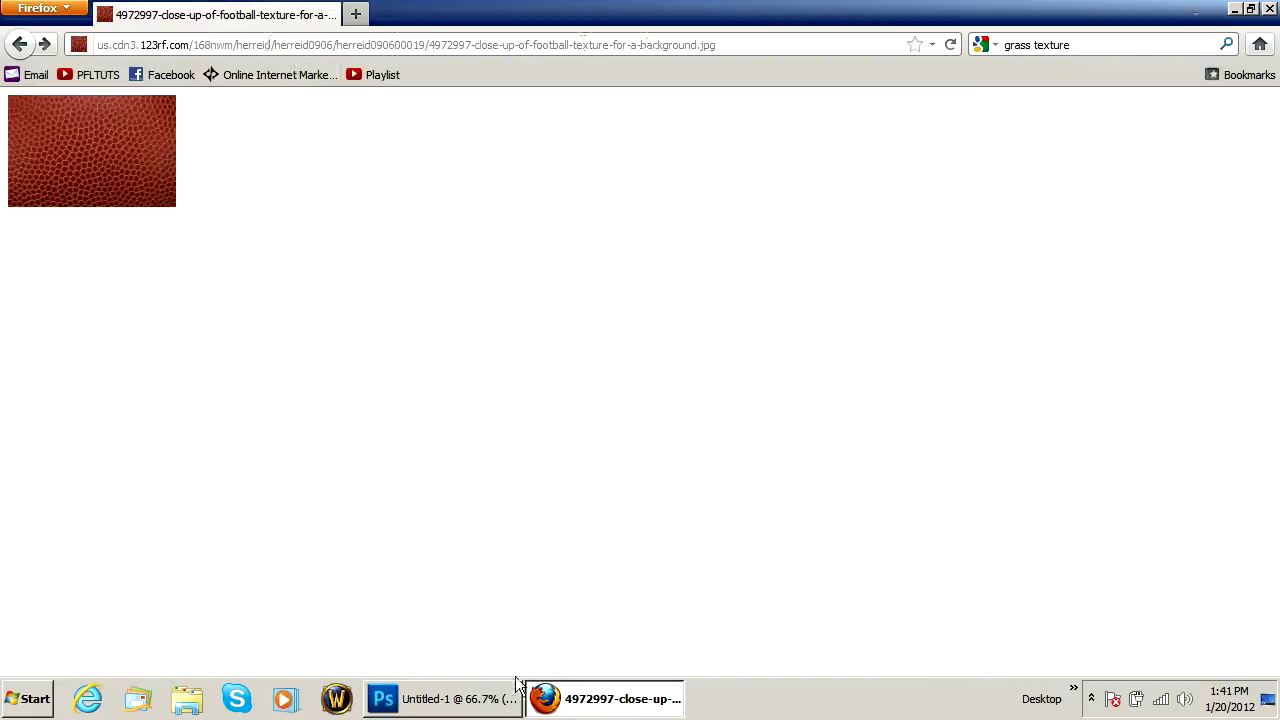
Step: Paste the texture into a new document, define it as a pattern, and close it unsaved
{"action": "left_click", "coordinate": [443, 706]}
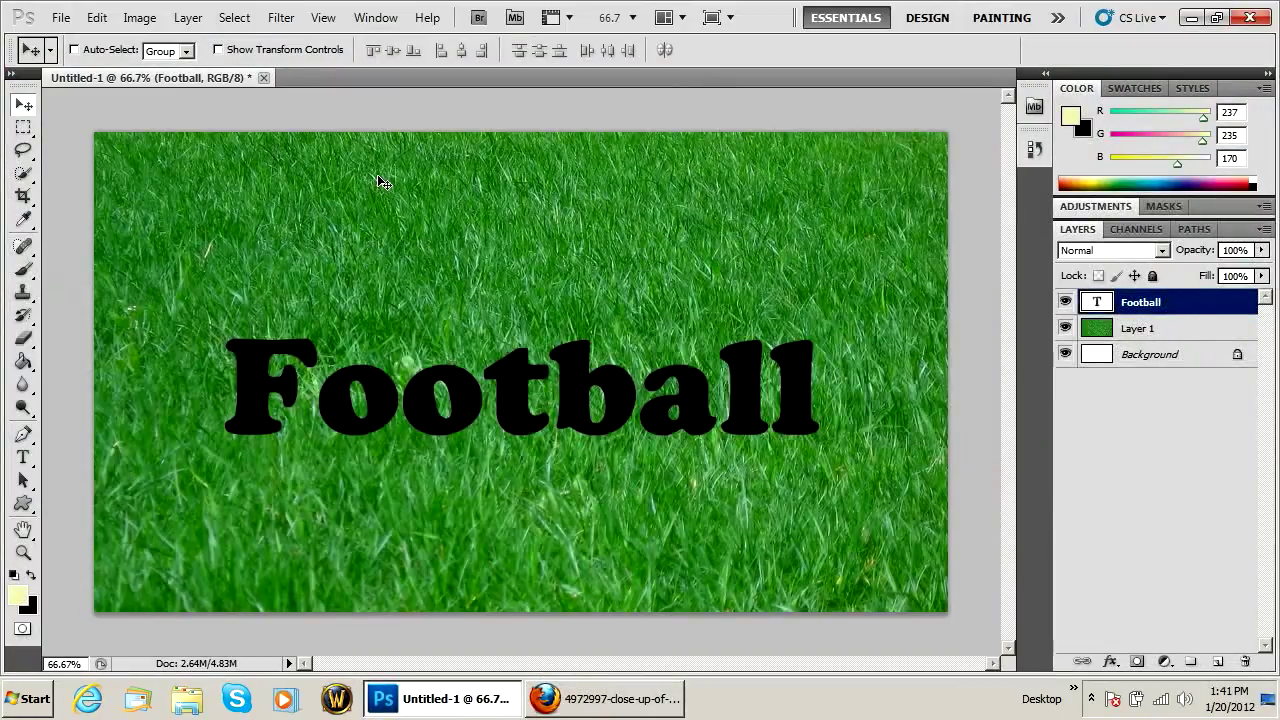
{"action": "key", "text": "ctrl+n"}
{"action": "key", "text": "Return"}
{"action": "key", "text": "ctrl+v"}
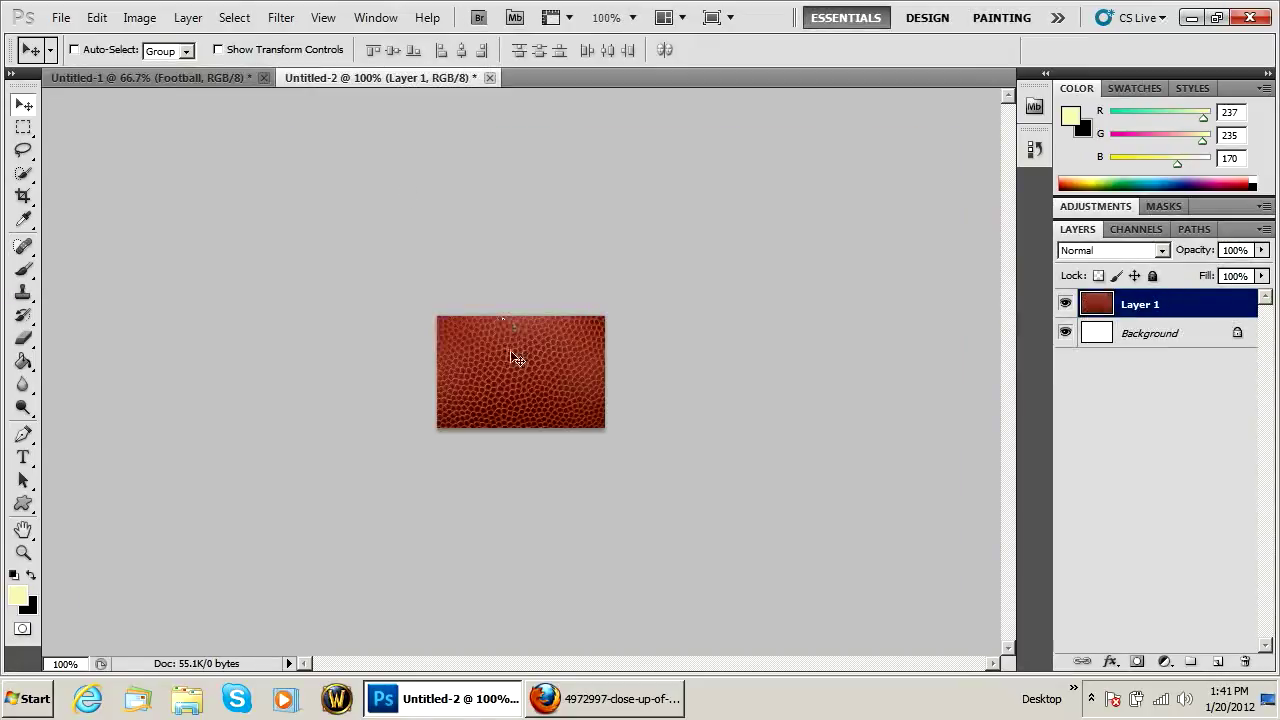
{"action": "left_click", "coordinate": [96, 17]}
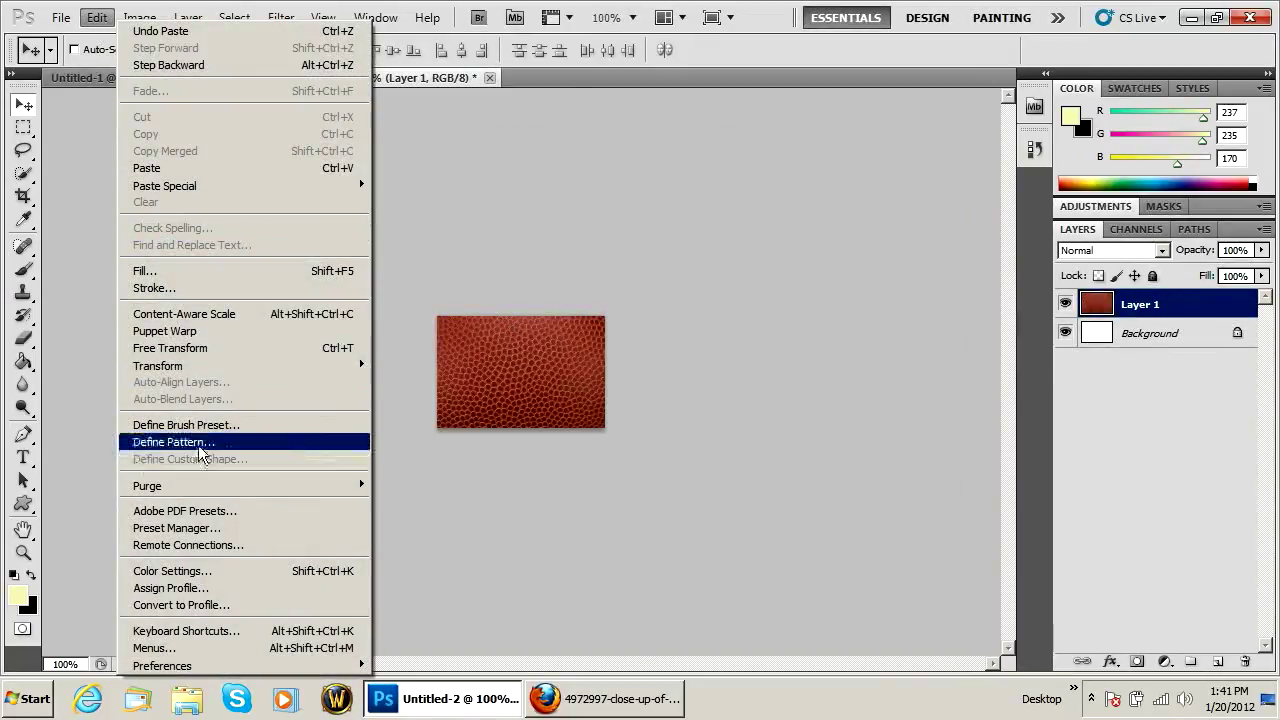
{"action": "left_click", "coordinate": [734, 303]}
{"action": "key", "text": "ctrl+w"}
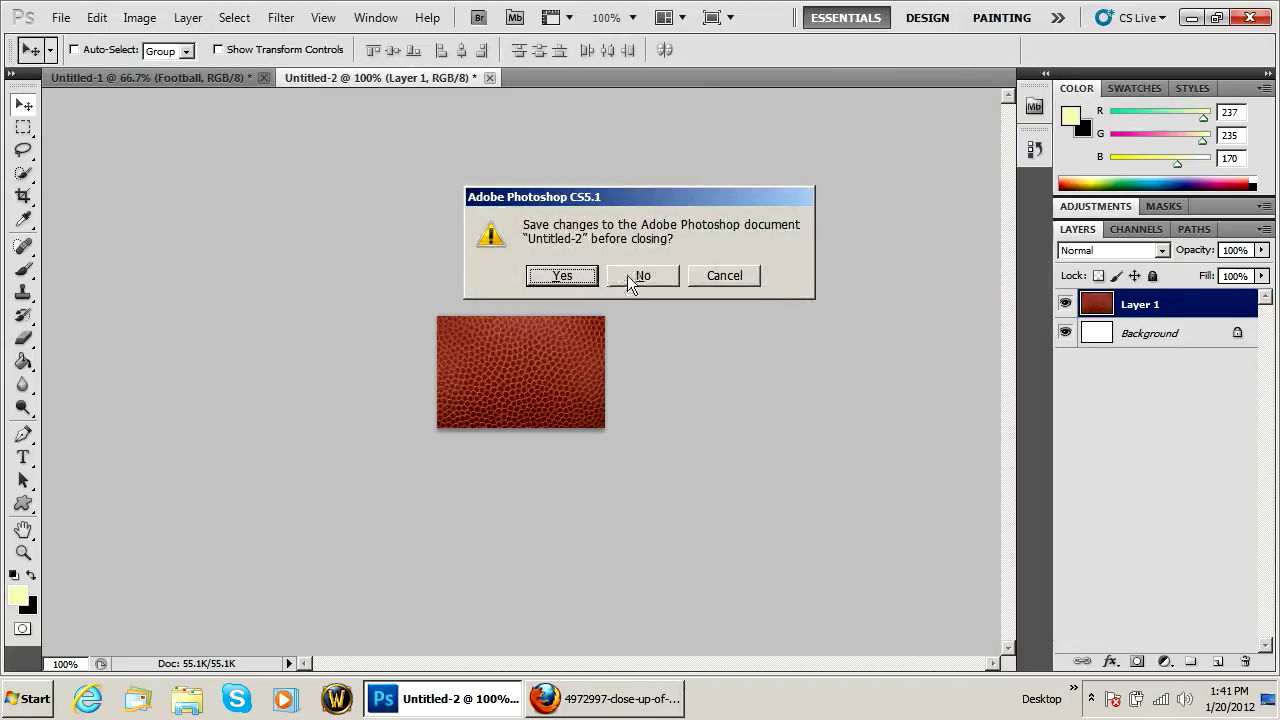
{"action": "left_click", "coordinate": [641, 276]}
Step: Add a Pattern Overlay using the red leather pattern to the Football layer
{"action": "double_click", "coordinate": [1210, 303]}
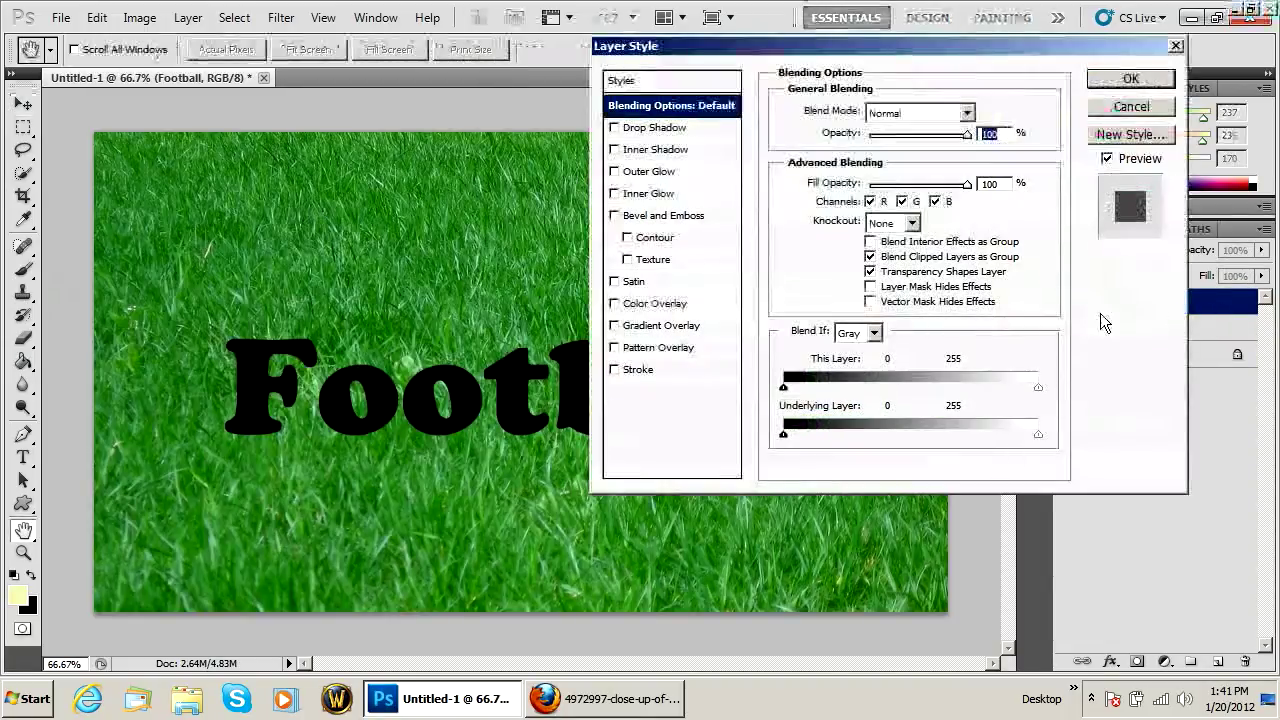
{"action": "left_click", "coordinate": [655, 347]}
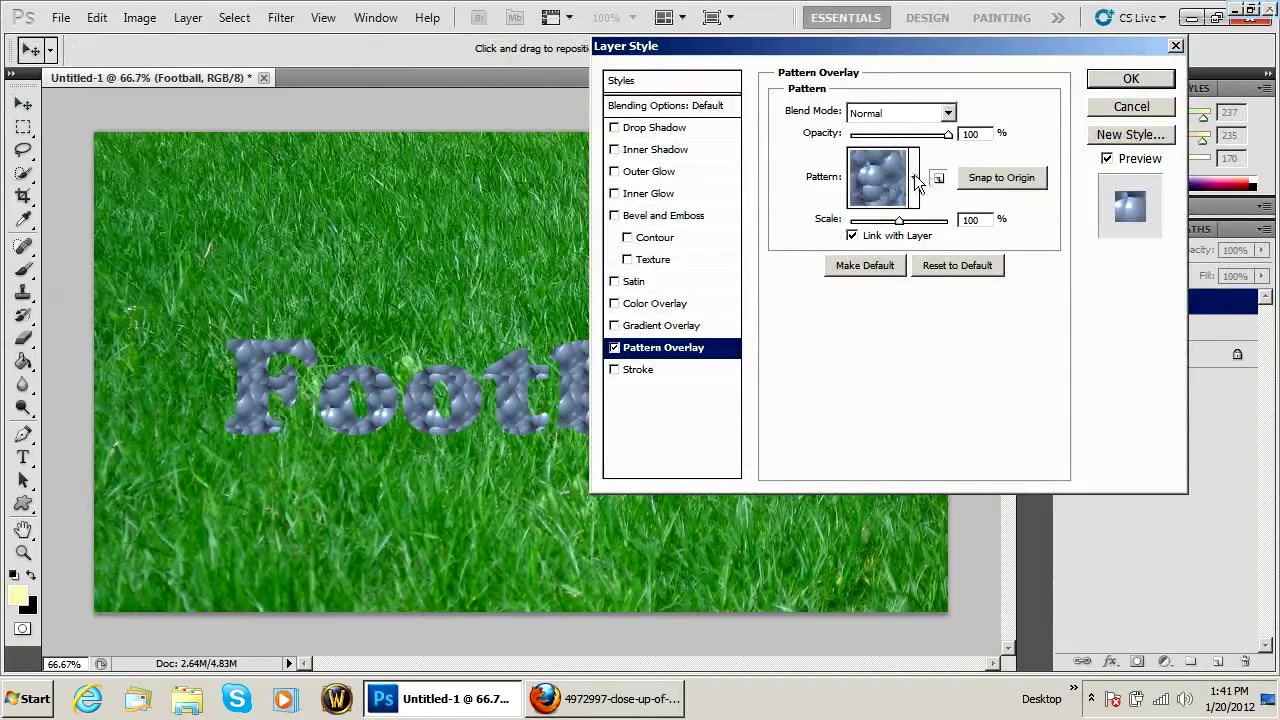
{"action": "left_click", "coordinate": [913, 177]}
{"action": "left_click", "coordinate": [812, 345]}
{"action": "left_click", "coordinate": [823, 405]}
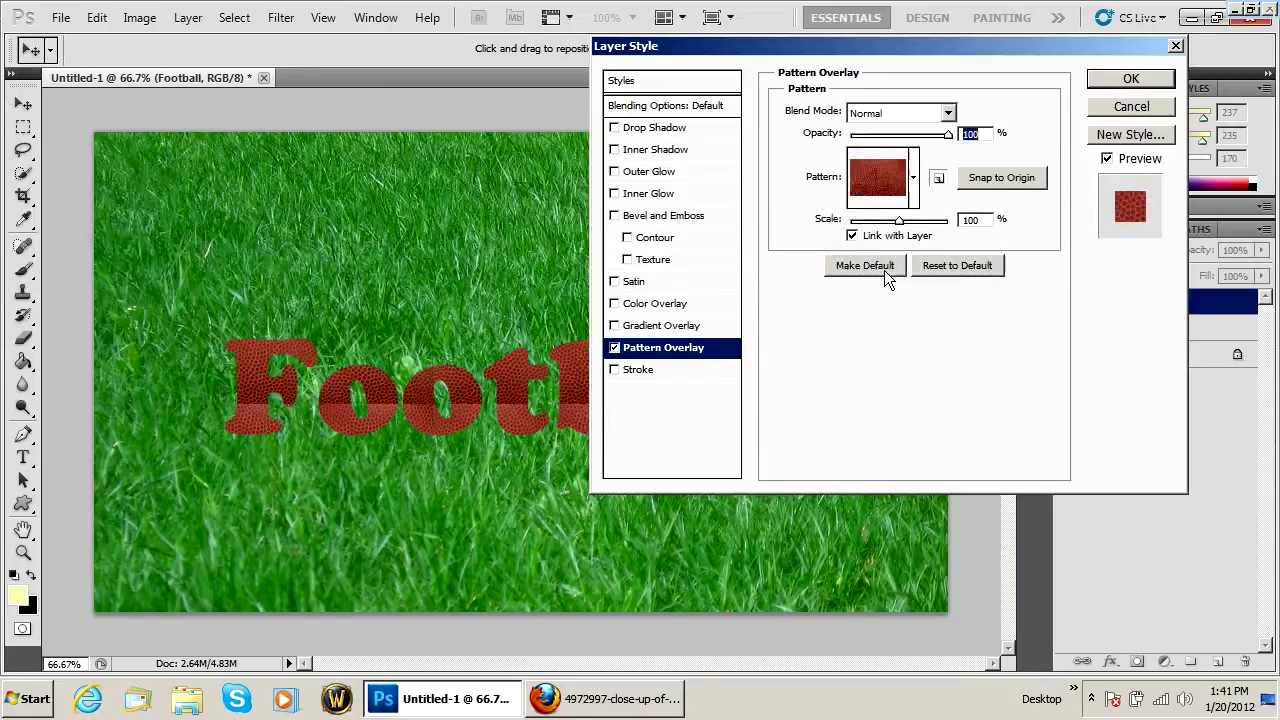
{"action": "left_click_drag", "start_coordinate": [866, 46], "coordinate": [1014, 65]}
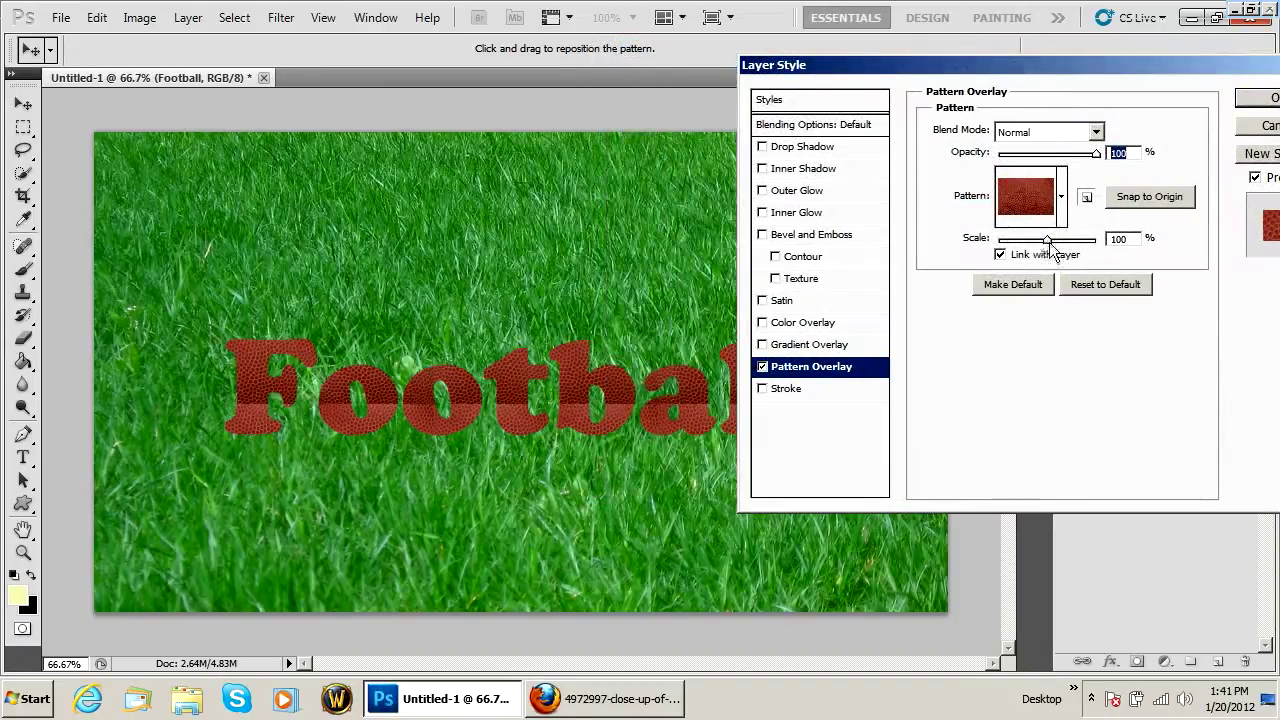
Step: Try different pattern scale values, settling on 100%
{"action": "left_click_drag", "start_coordinate": [1047, 241], "coordinate": [1050, 238]}
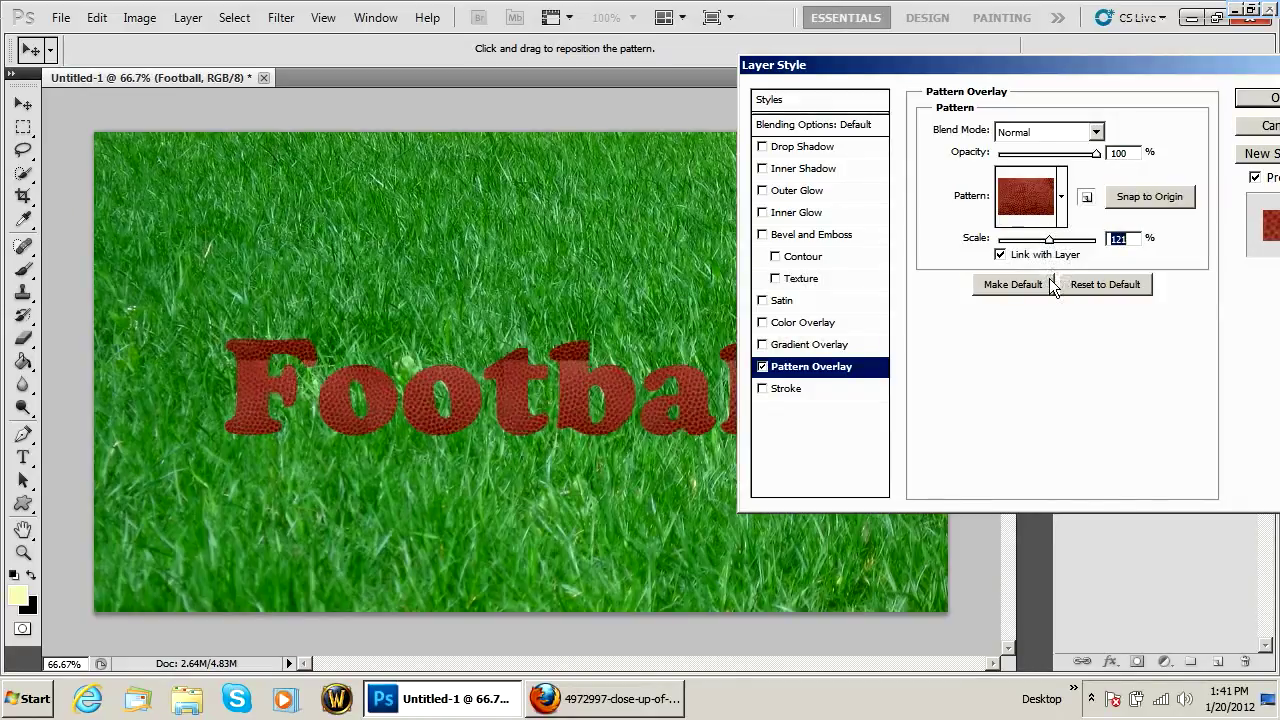
{"action": "key", "text": "Down"}
{"action": "key", "text": "Down"}
{"action": "key", "text": "Down"}
{"action": "key", "text": "Down"}
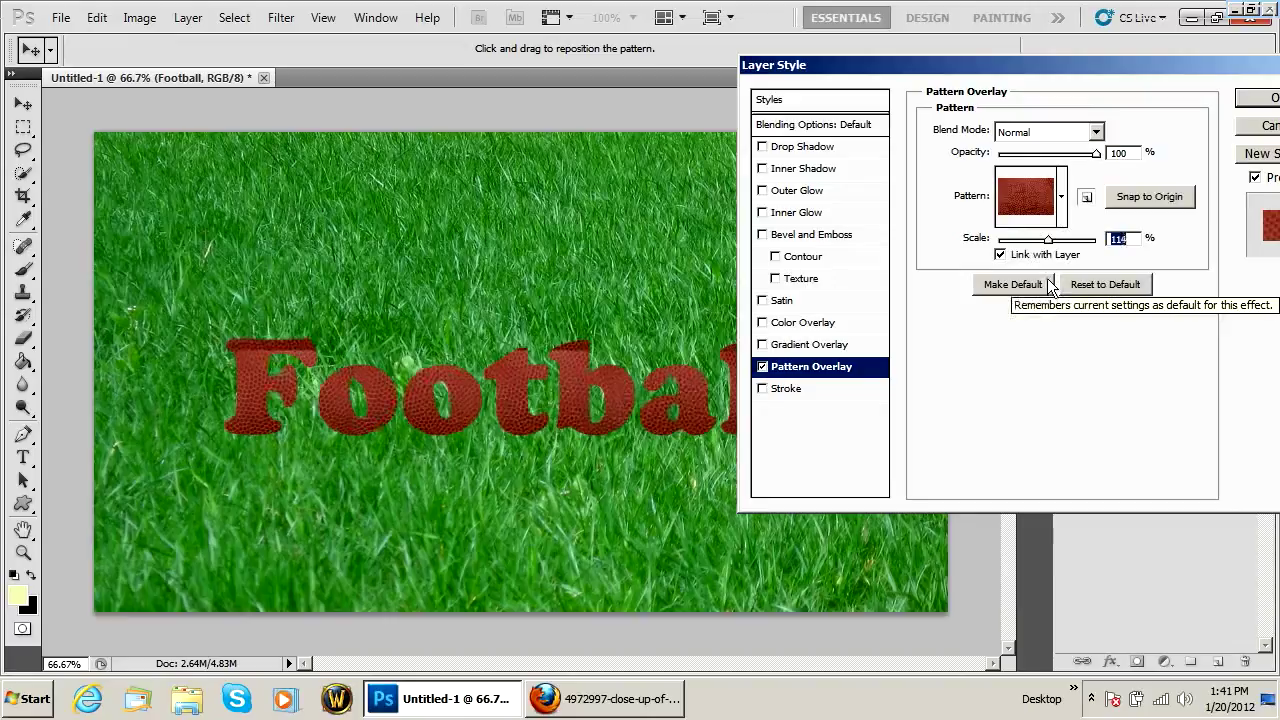
{"action": "key", "text": "Down"}
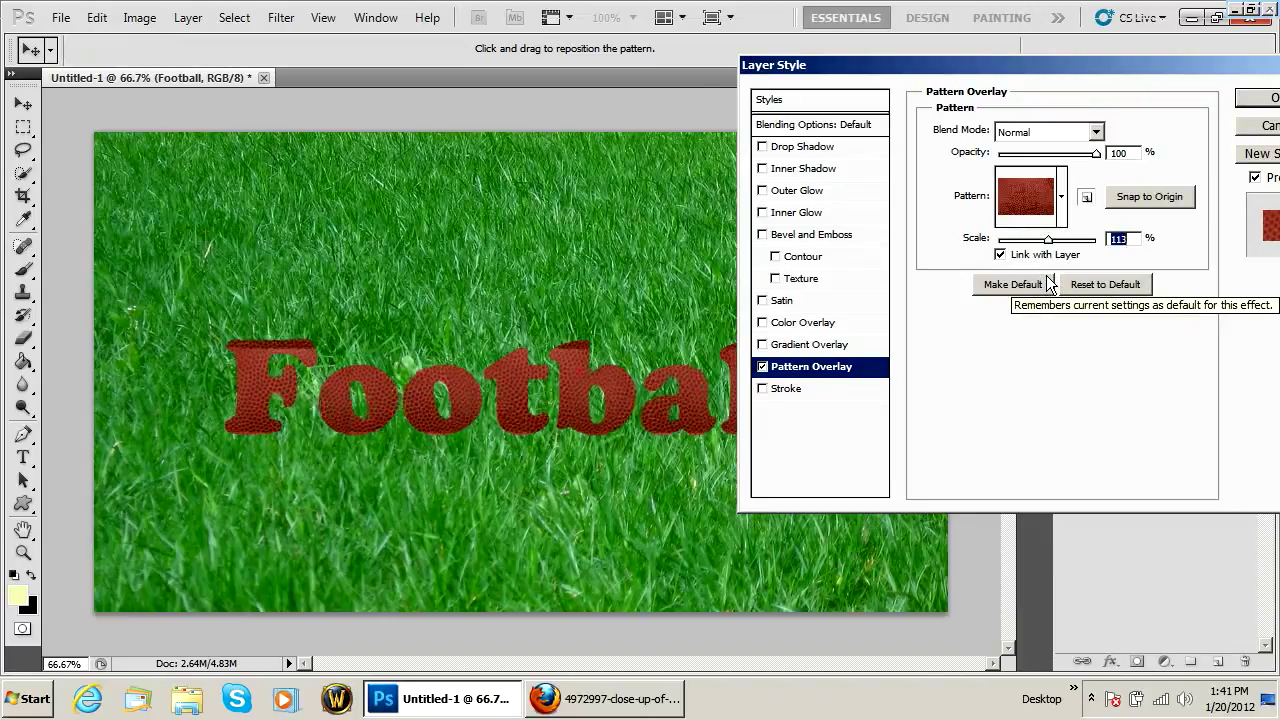
{"action": "key", "text": "Up"}
{"action": "key", "text": "Up"}
{"action": "key", "text": "Up"}
{"action": "key", "text": "Up"}
{"action": "key", "text": "Up"}
{"action": "key", "text": "Up"}
{"action": "key", "text": "Up"}
{"action": "key", "text": "Up"}
{"action": "key", "text": "Up"}
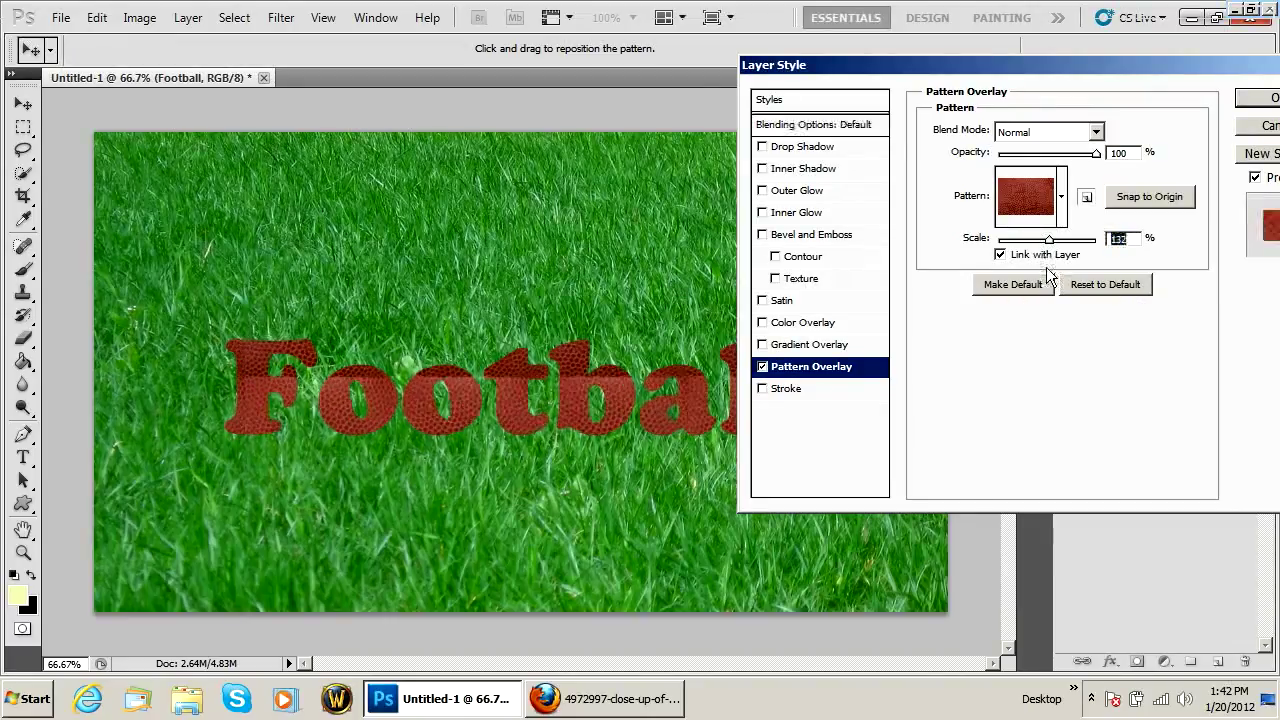
{"action": "type", "text": "100"}
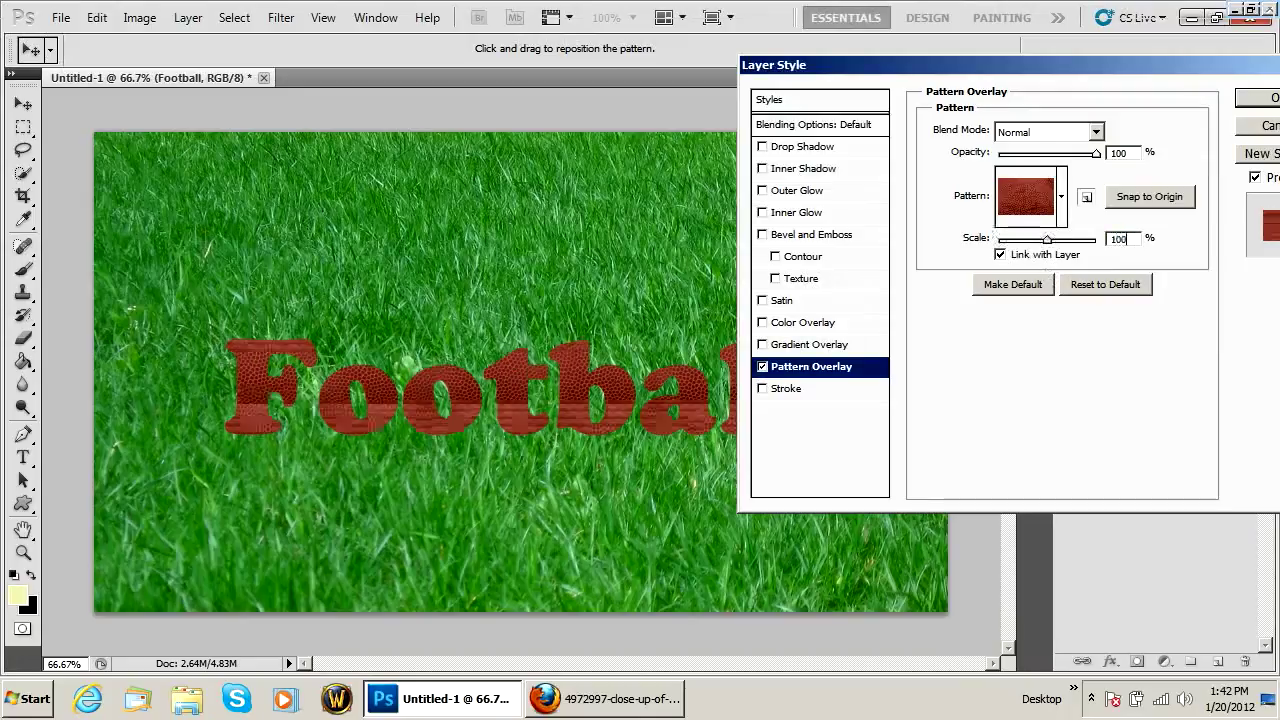
{"action": "mouse_move", "coordinate": [935, 65]}
{"action": "left_mouse_down"}
{"action": "mouse_move", "coordinate": [938, 8]}
{"action": "mouse_move", "coordinate": [822, 4]}
{"action": "left_mouse_up"}
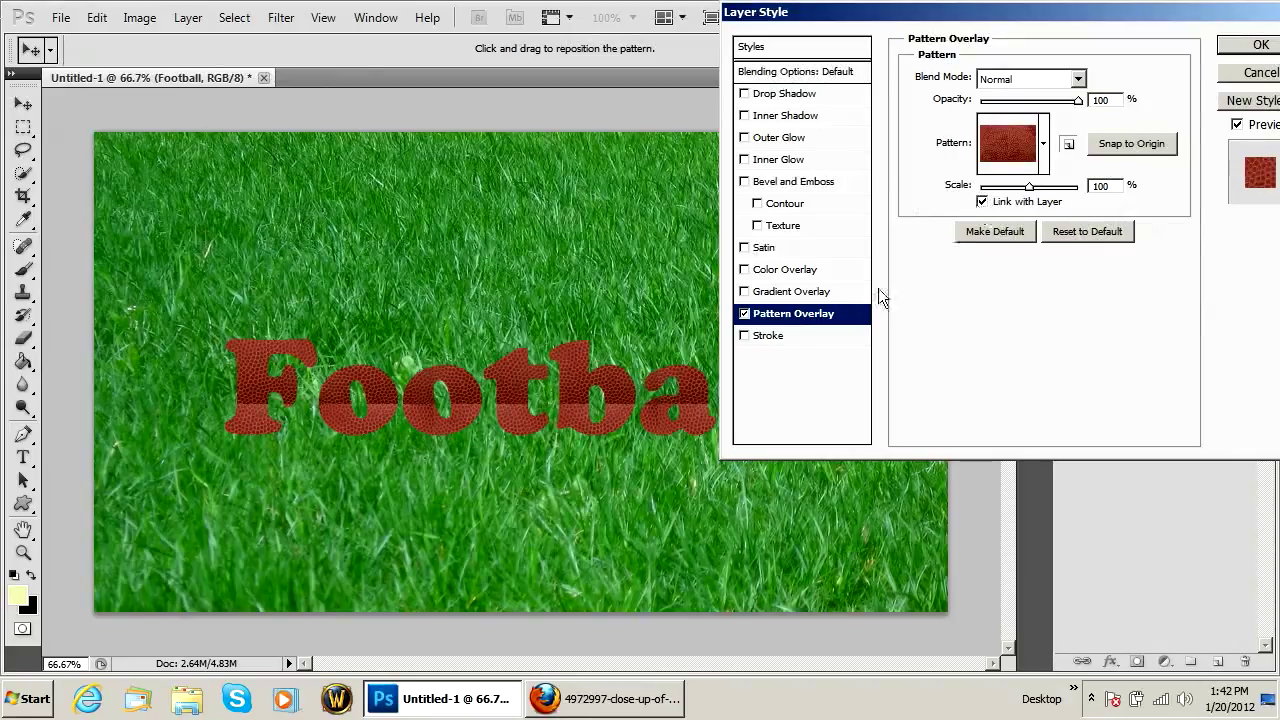
Step: Enlarge the leather pattern to 110% and reposition it within the letters
{"action": "mouse_move", "coordinate": [686, 415]}
{"action": "left_mouse_down"}
{"action": "mouse_move", "coordinate": [650, 407]}
{"action": "mouse_move", "coordinate": [674, 362]}
{"action": "left_mouse_up"}
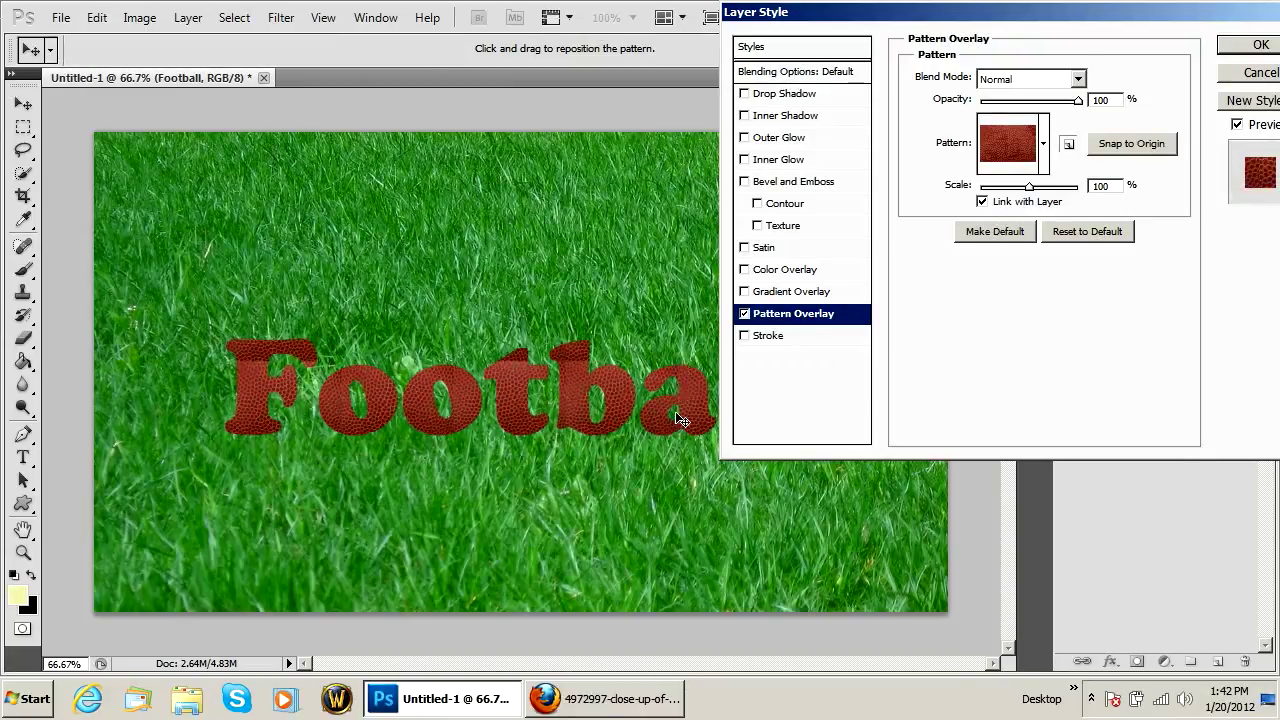
{"action": "left_click", "coordinate": [1122, 188]}
{"action": "key", "text": "Up"}
{"action": "key", "text": "Up"}
{"action": "key", "text": "Up"}
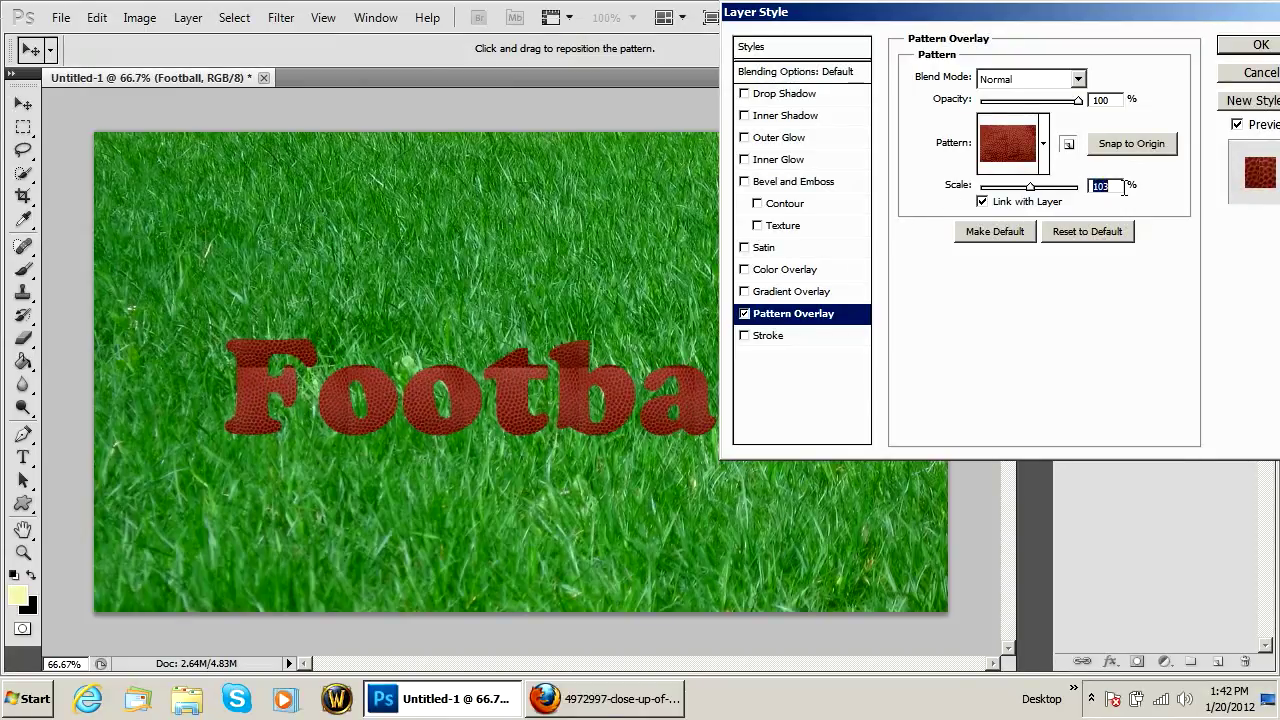
{"action": "key", "text": "Up"}
{"action": "key", "text": "Up"}
{"action": "key", "text": "Up"}
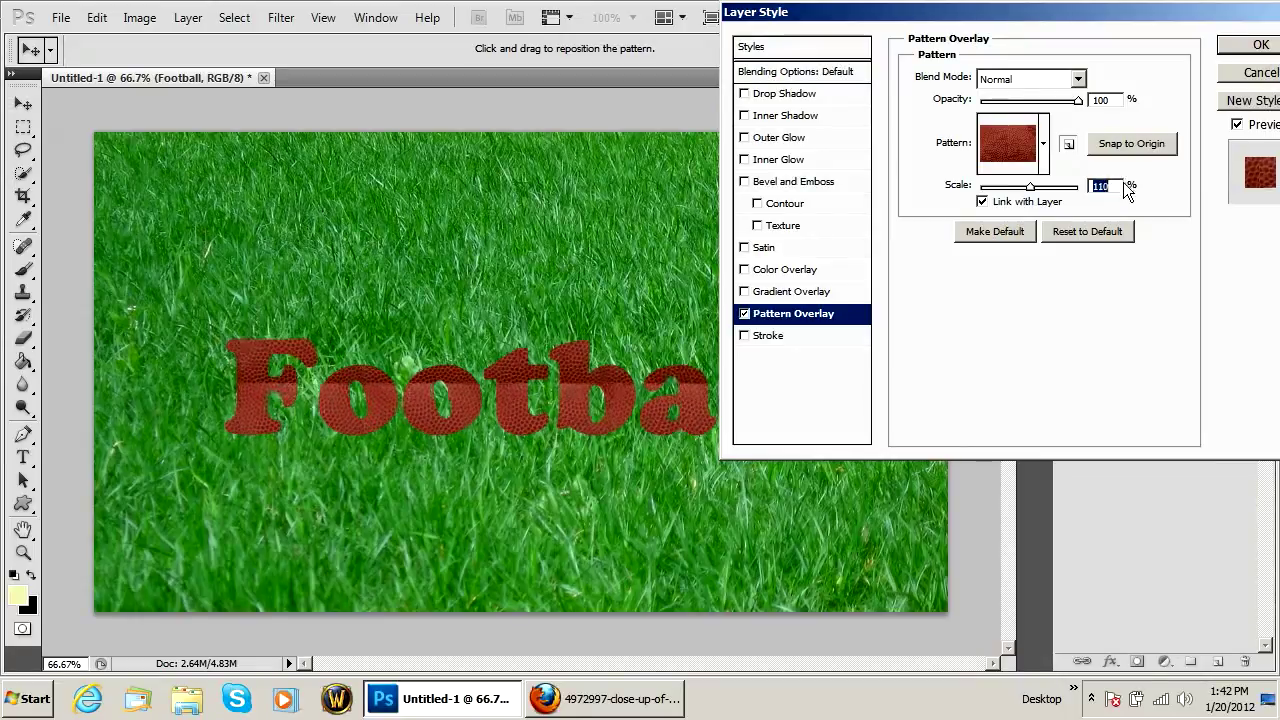
{"action": "mouse_move", "coordinate": [607, 378]}
{"action": "left_mouse_down"}
{"action": "mouse_move", "coordinate": [597, 367]}
{"action": "mouse_move", "coordinate": [615, 338]}
{"action": "mouse_move", "coordinate": [597, 339]}
{"action": "mouse_move", "coordinate": [586, 366]}
{"action": "left_mouse_up"}
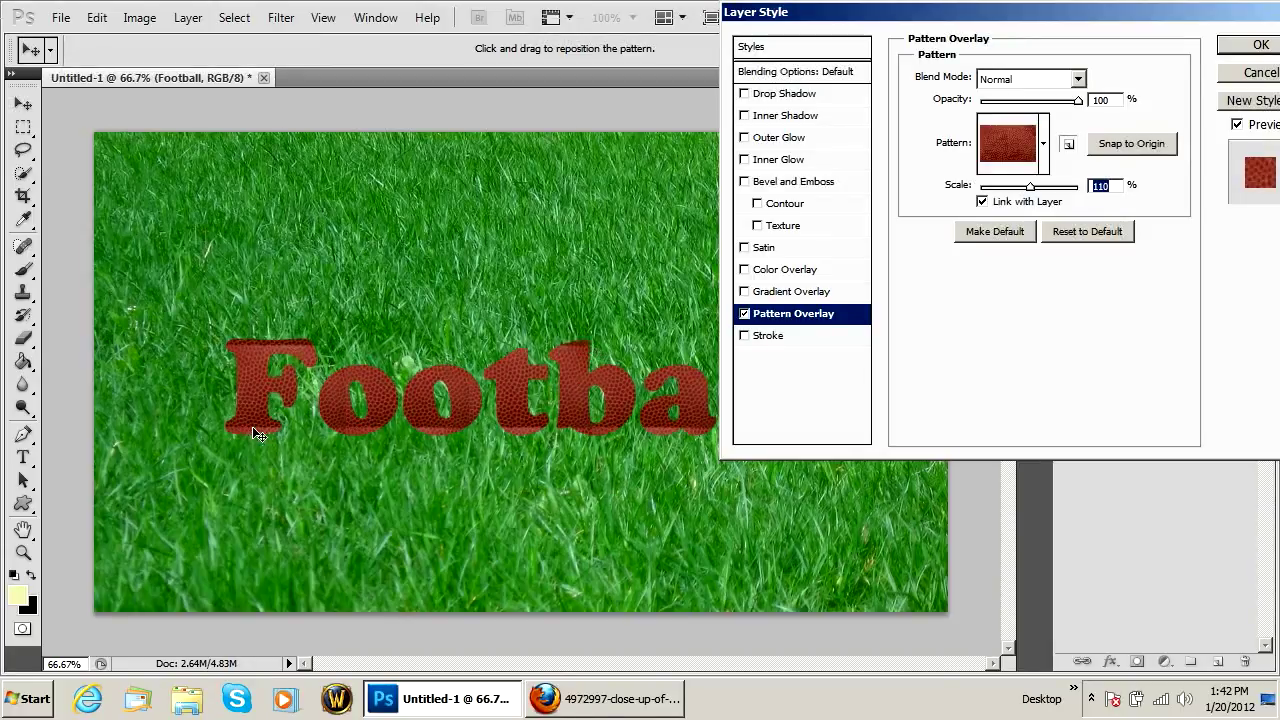
{"action": "left_click_drag", "start_coordinate": [929, 14], "coordinate": [811, 14]}
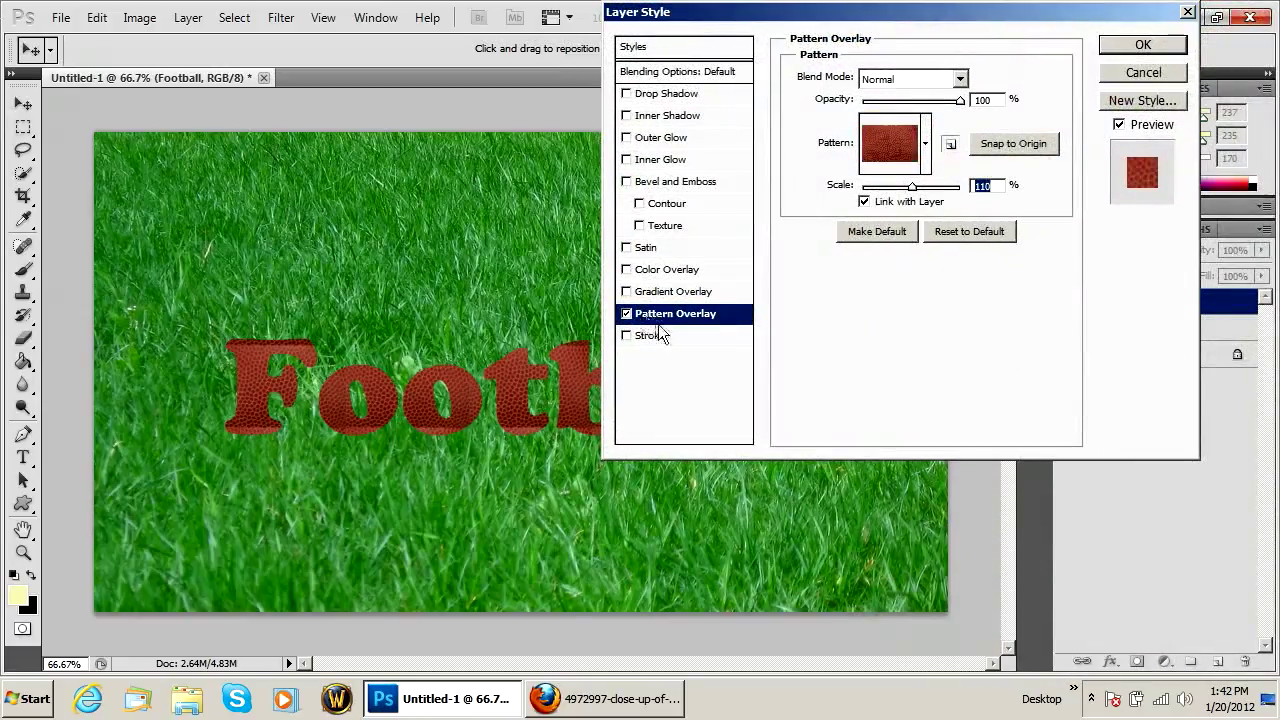
Step: Add a 2 px stroke, a drop shadow and an inner glow to the text
{"action": "left_click", "coordinate": [655, 334]}
{"action": "key", "text": "Down"}
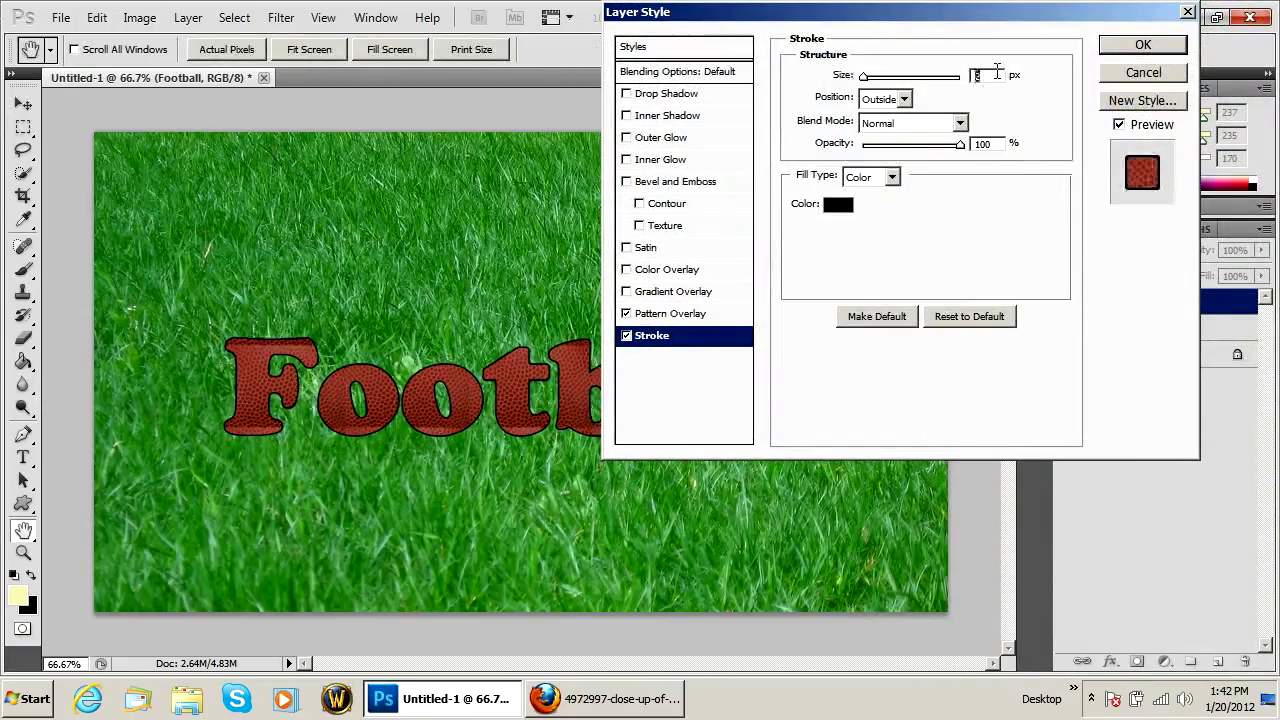
{"action": "left_click", "coordinate": [664, 93]}
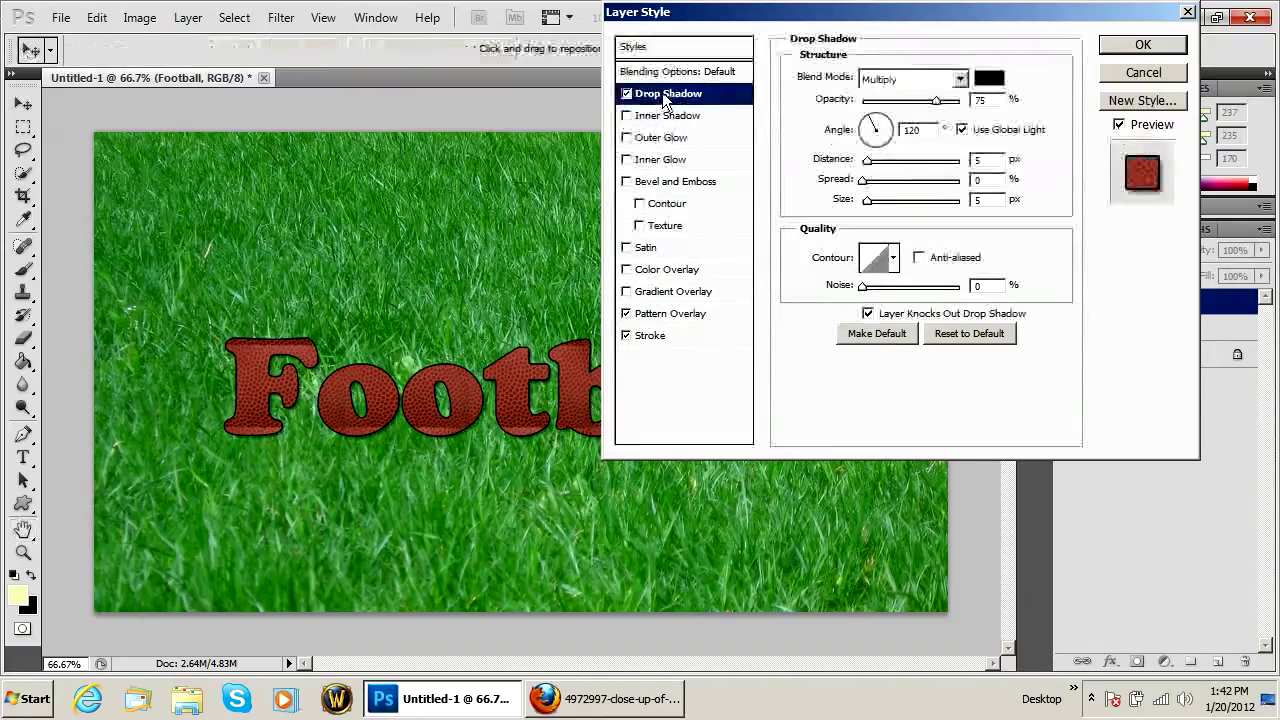
{"action": "left_click", "coordinate": [667, 162]}
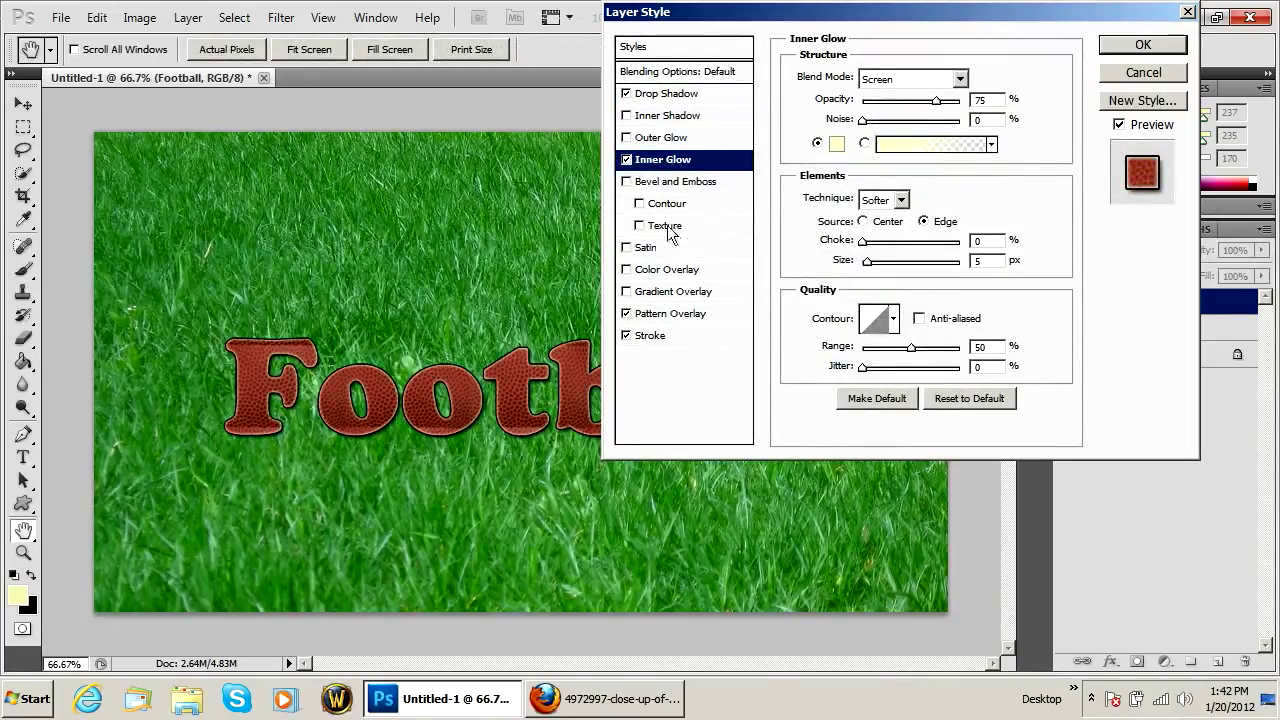
Step: Add an Inner Bevel with size 7 and depth 94%
{"action": "left_click", "coordinate": [686, 182]}
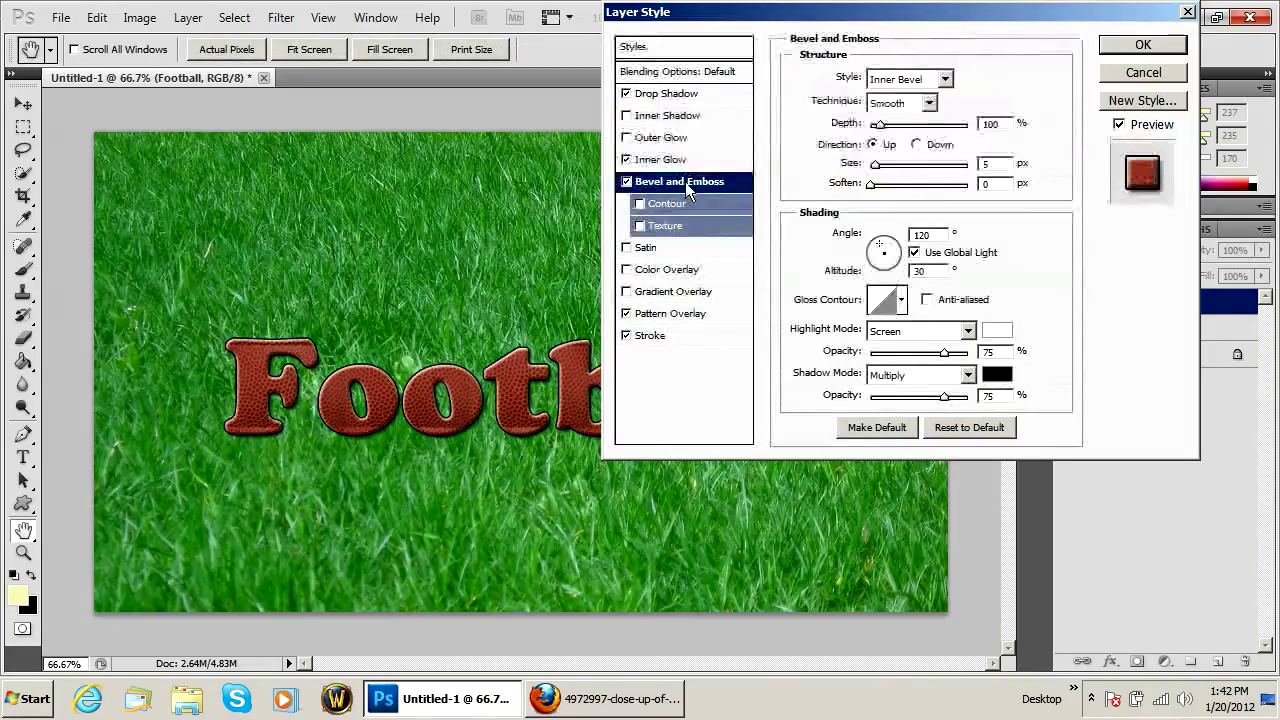
{"action": "left_click", "coordinate": [904, 87]}
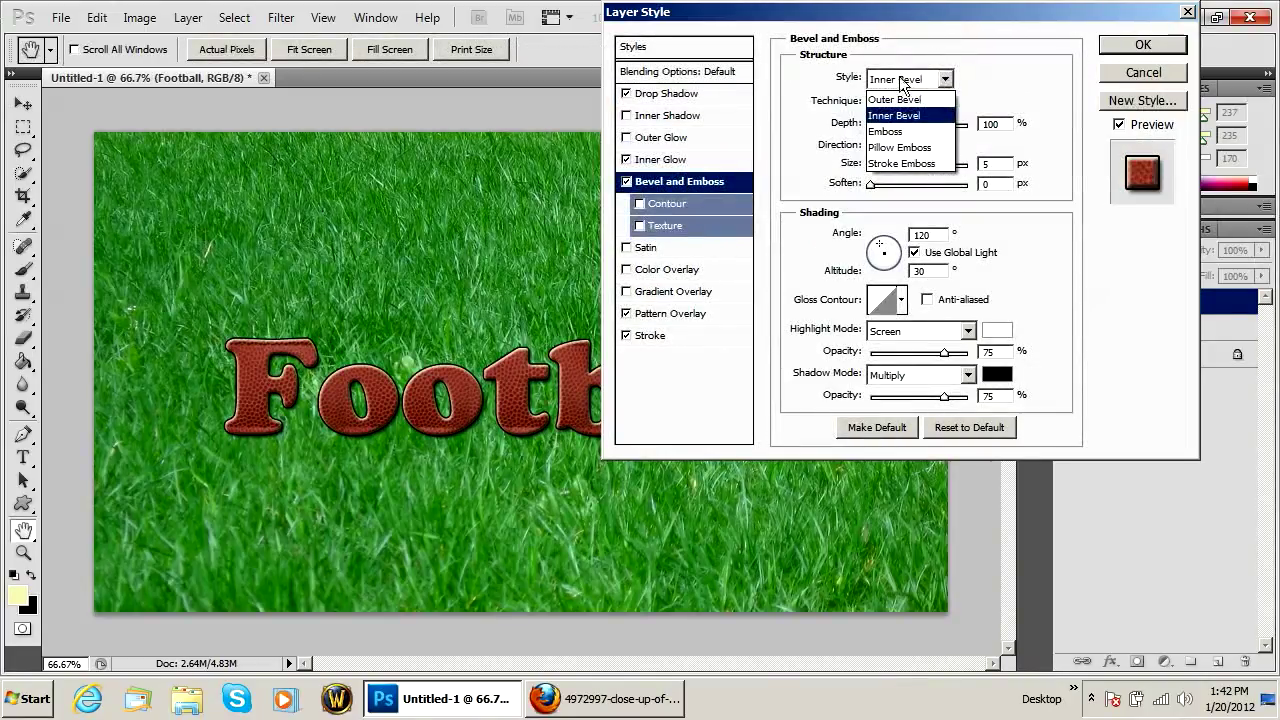
{"action": "left_click", "coordinate": [994, 163]}
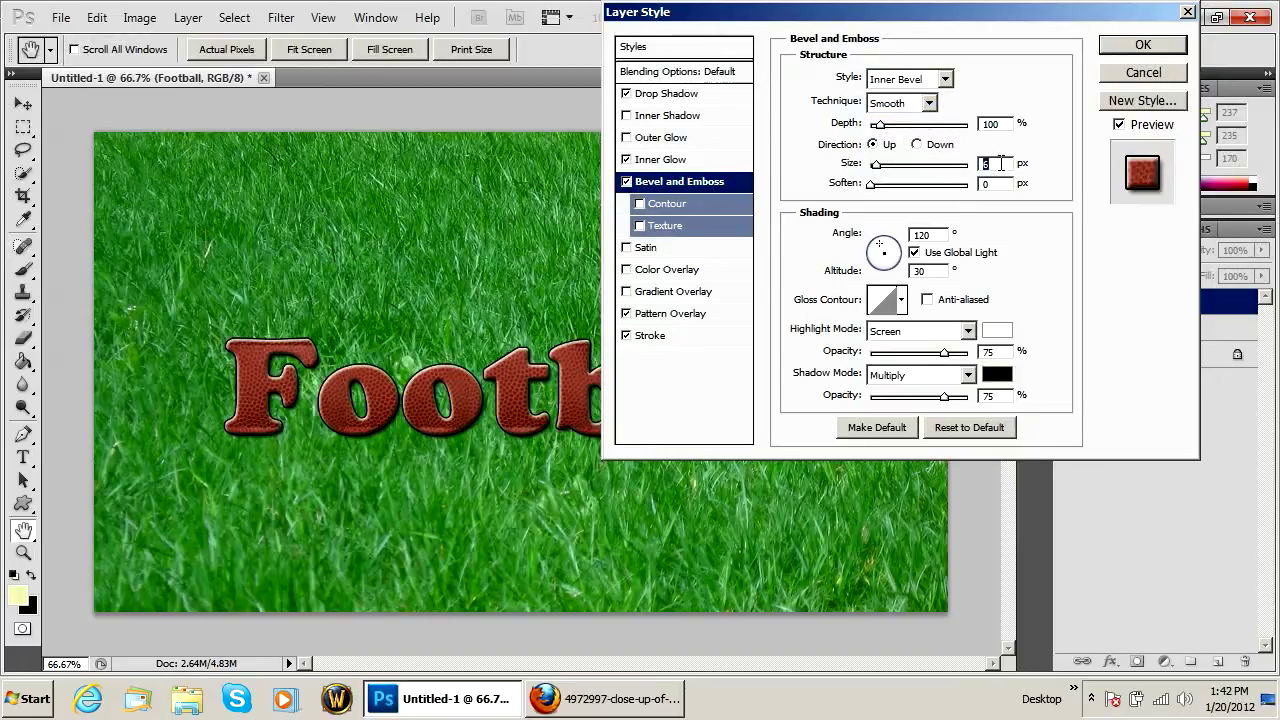
{"action": "key", "text": "Up"}
{"action": "key", "text": "Up"}
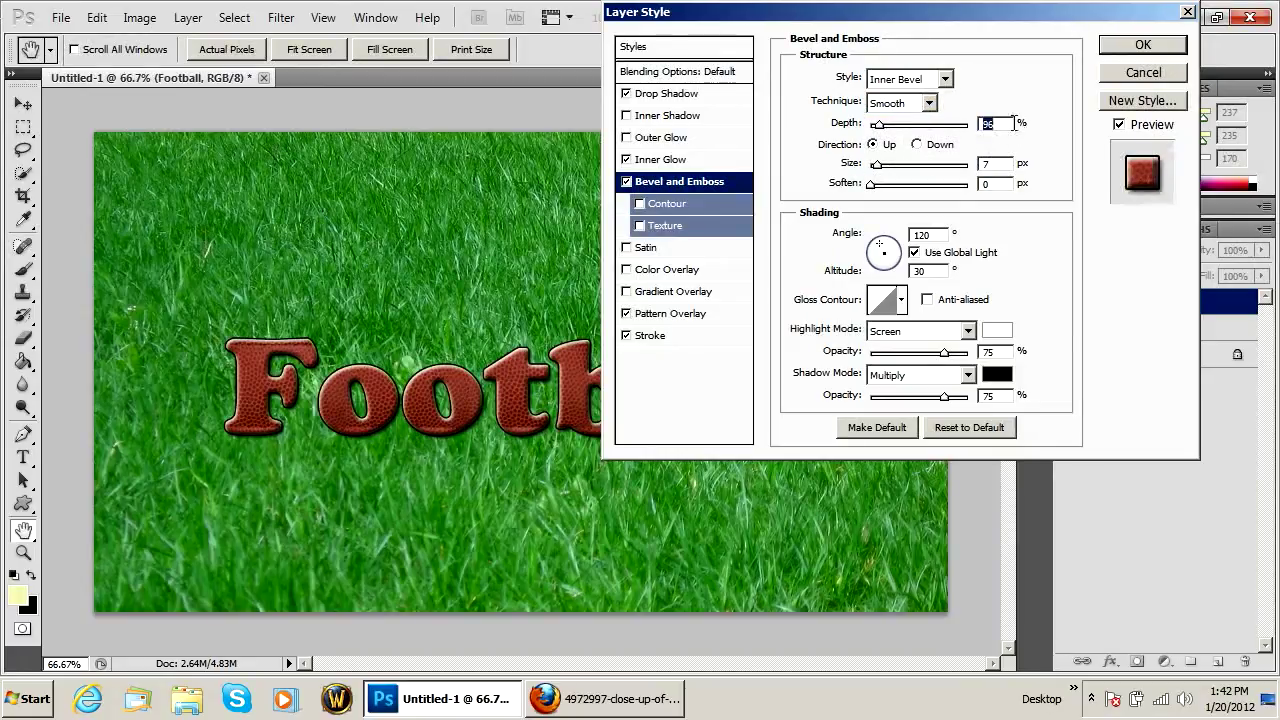
{"action": "key", "text": "Up"}
{"action": "key", "text": "Up"}
{"action": "key", "text": "Up"}
{"action": "left_click_drag", "start_coordinate": [915, 22], "coordinate": [867, 66]}
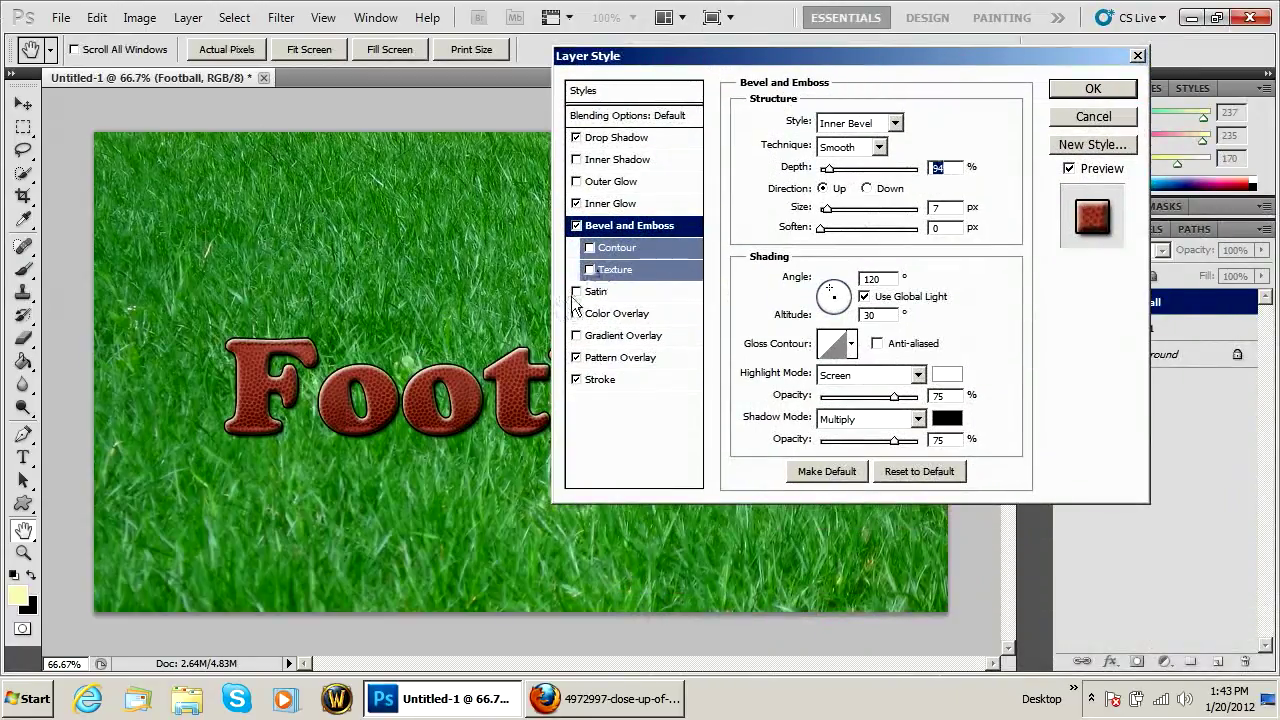
{"action": "left_click", "coordinate": [577, 292]}
{"action": "left_click", "coordinate": [577, 292]}
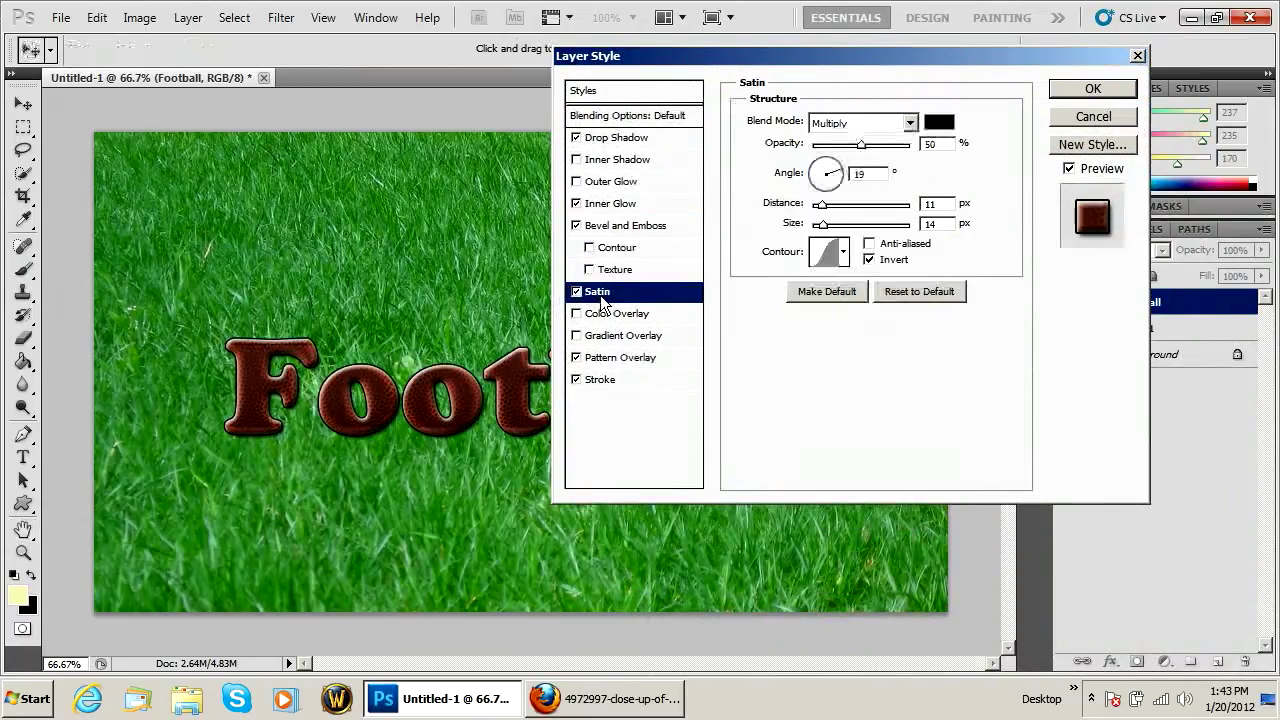
{"action": "left_click", "coordinate": [844, 251]}
{"action": "left_click", "coordinate": [764, 335]}
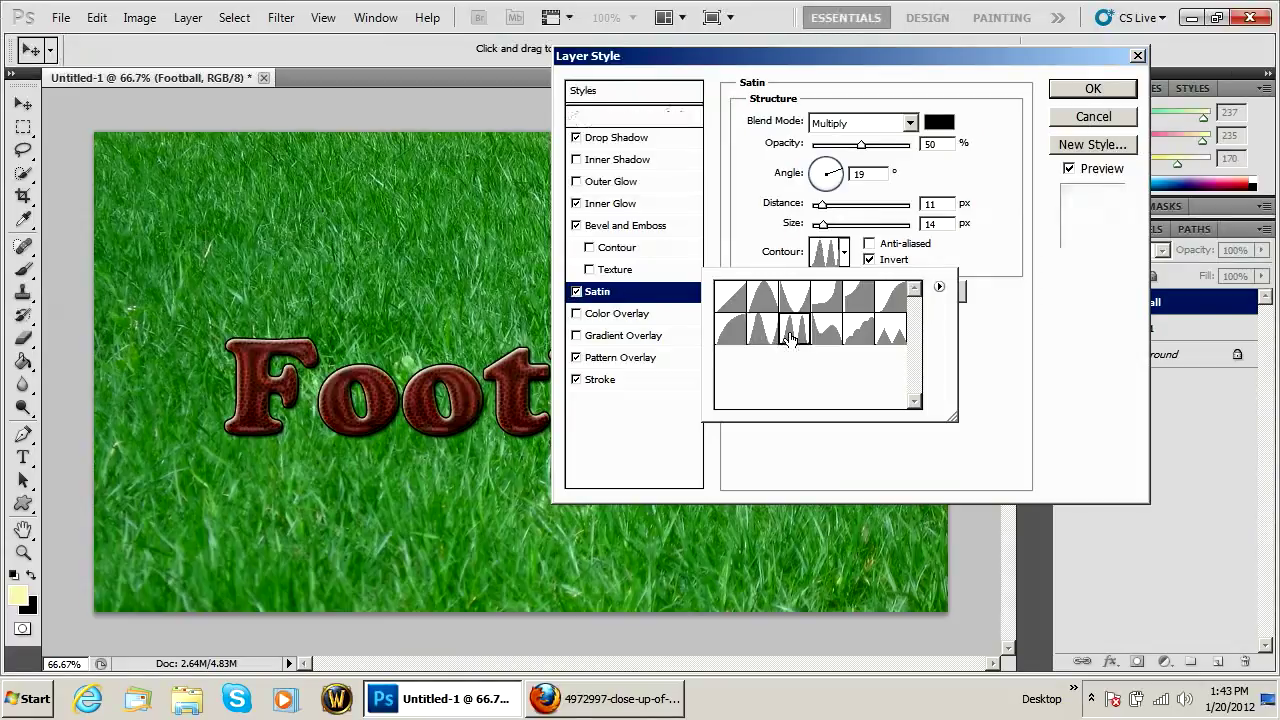
{"action": "left_click", "coordinate": [858, 330]}
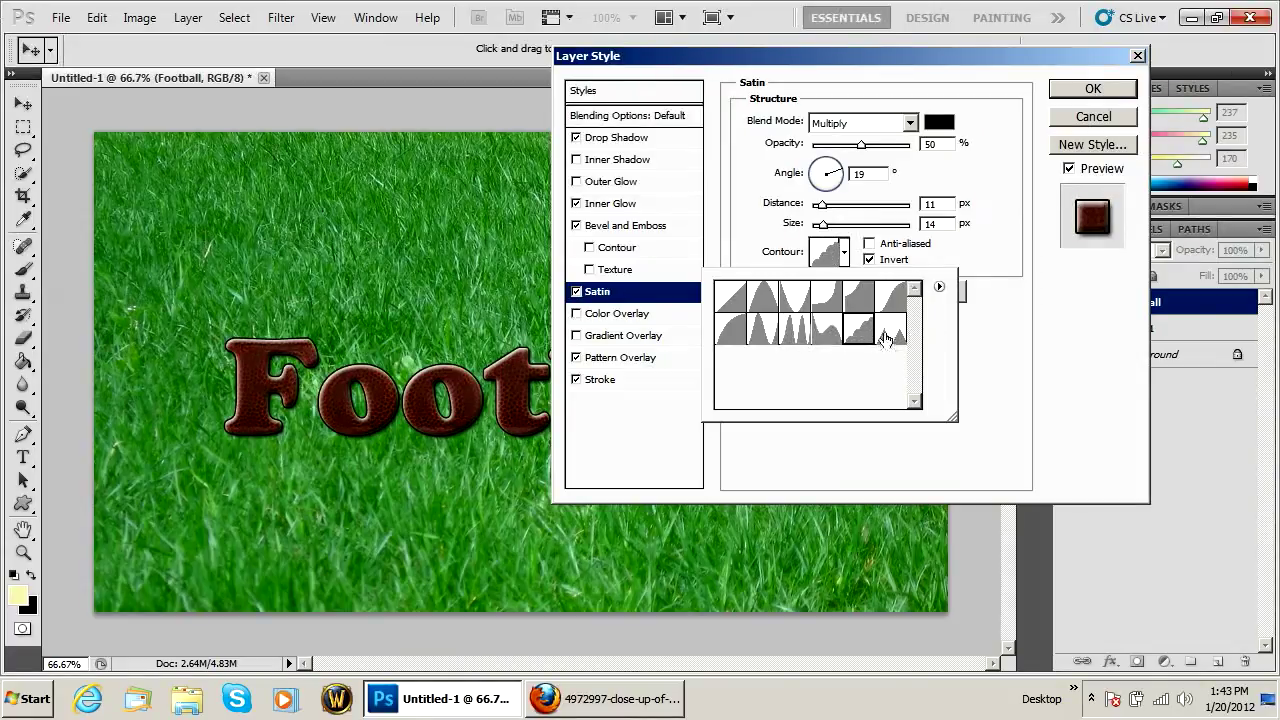
{"action": "left_click", "coordinate": [886, 338]}
{"action": "left_click", "coordinate": [888, 294]}
{"action": "left_click", "coordinate": [848, 294]}
{"action": "left_click", "coordinate": [730, 296]}
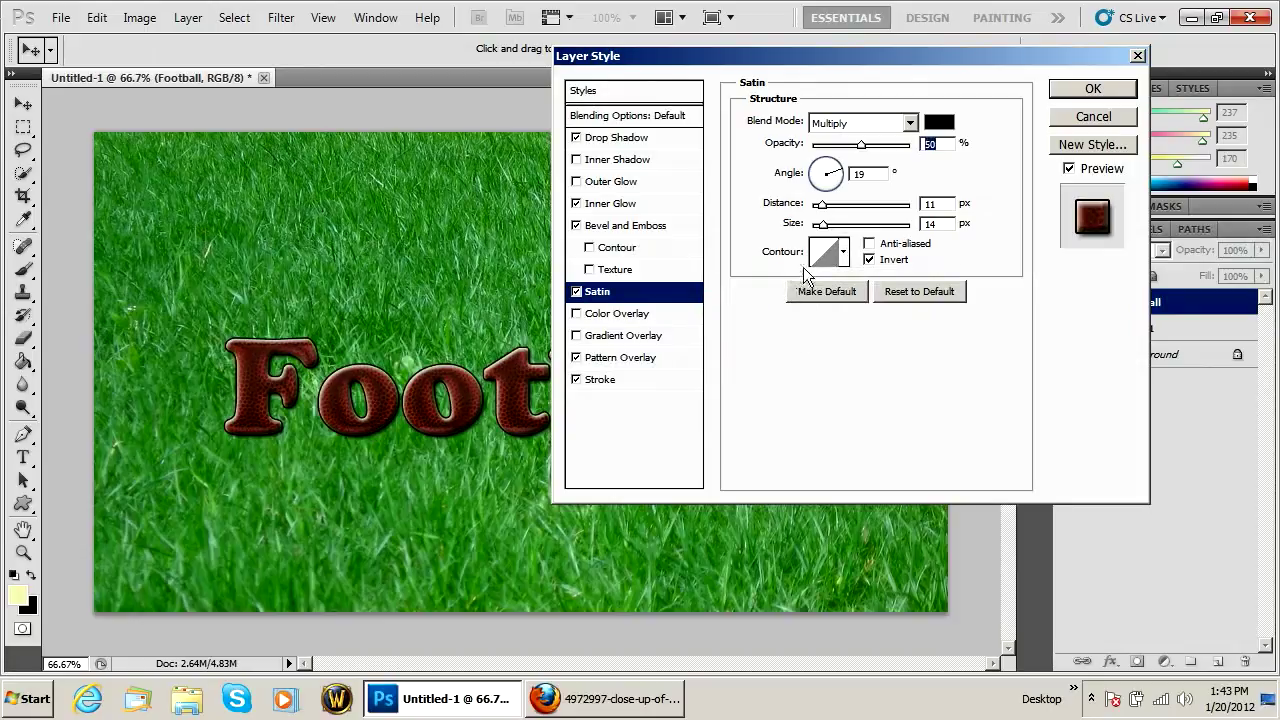
{"action": "left_click", "coordinate": [843, 253]}
{"action": "left_click", "coordinate": [731, 326]}
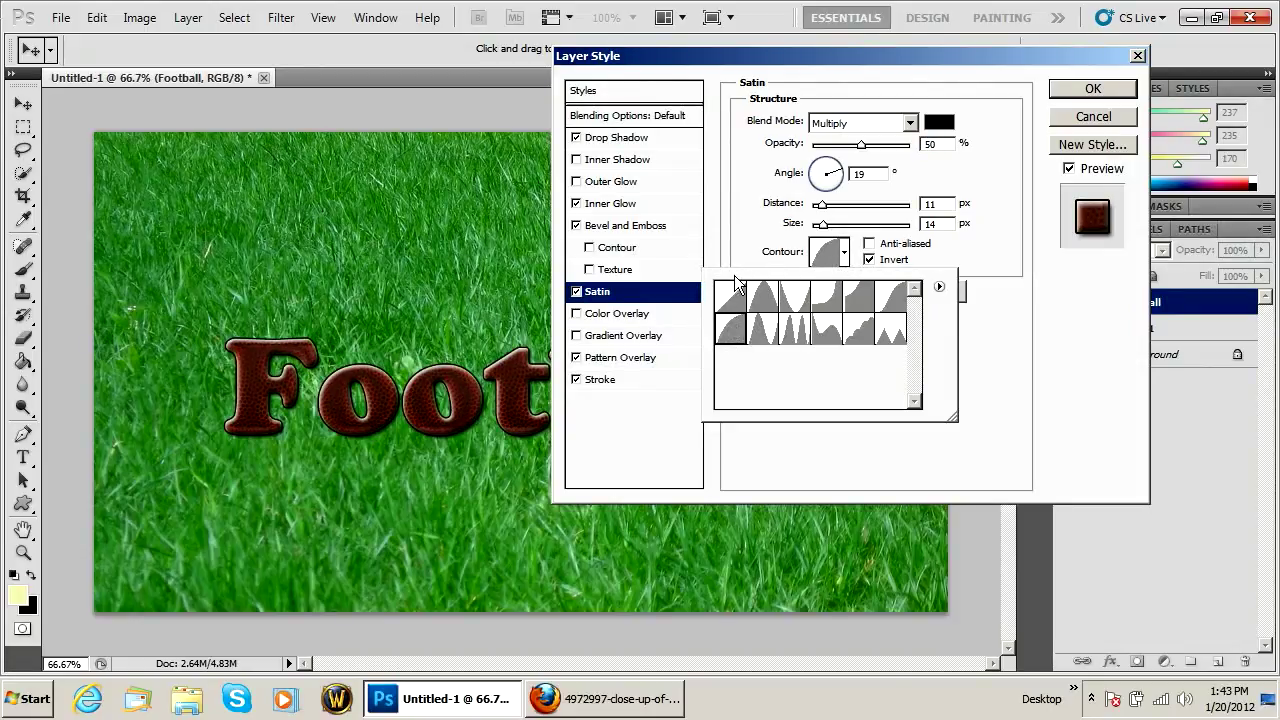
{"action": "left_click", "coordinate": [576, 292]}
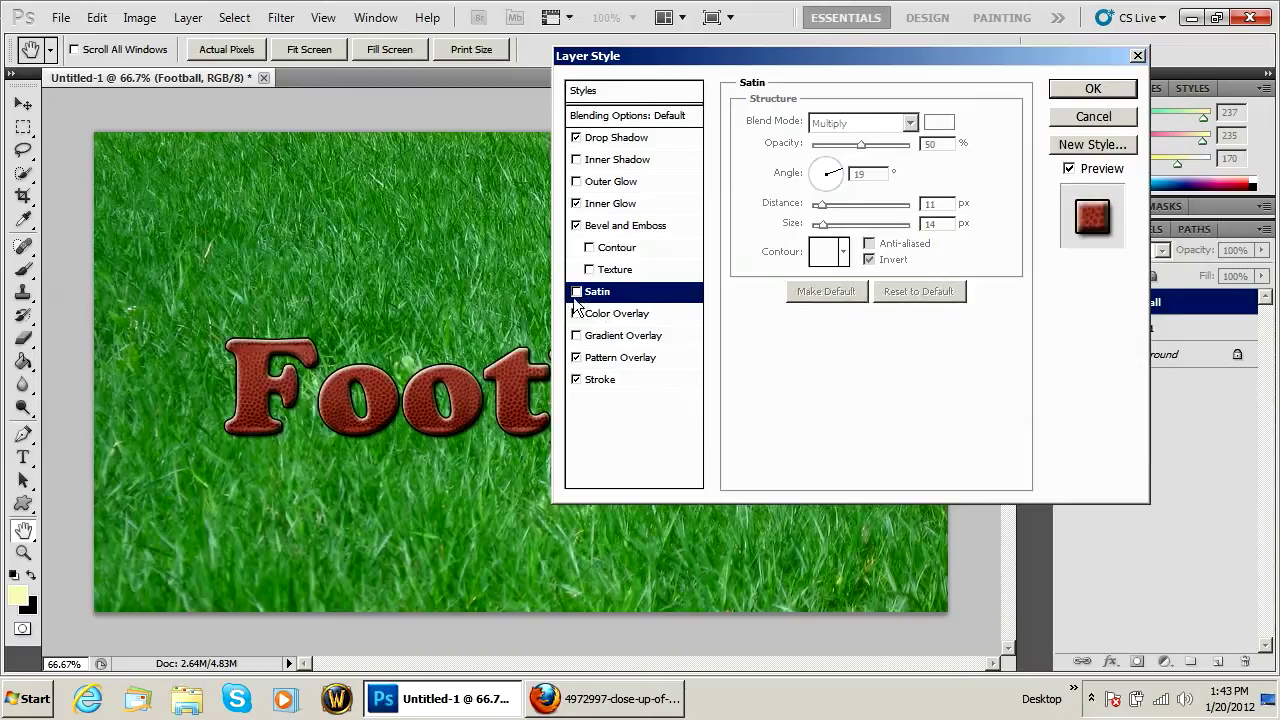
Step: Give the bevel a stepped contour and confirm the layer style with OK
{"action": "left_click", "coordinate": [610, 250]}
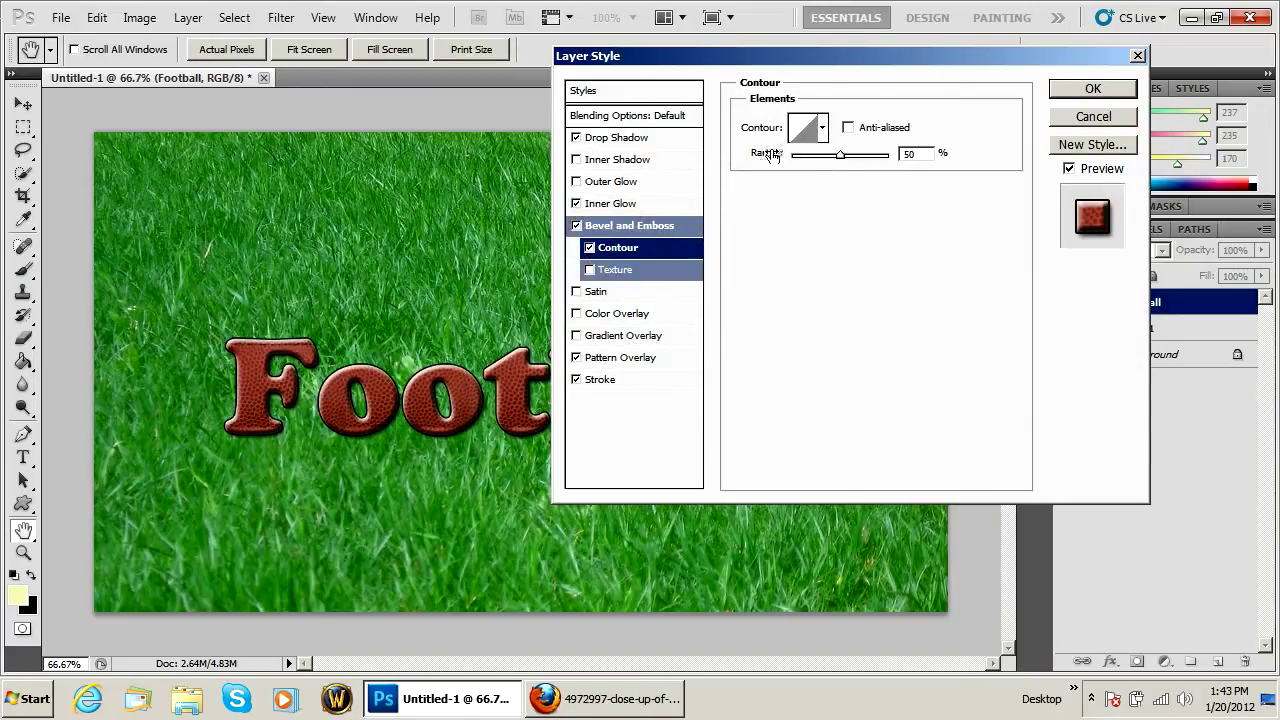
{"action": "left_click", "coordinate": [822, 128]}
{"action": "left_click", "coordinate": [745, 212]}
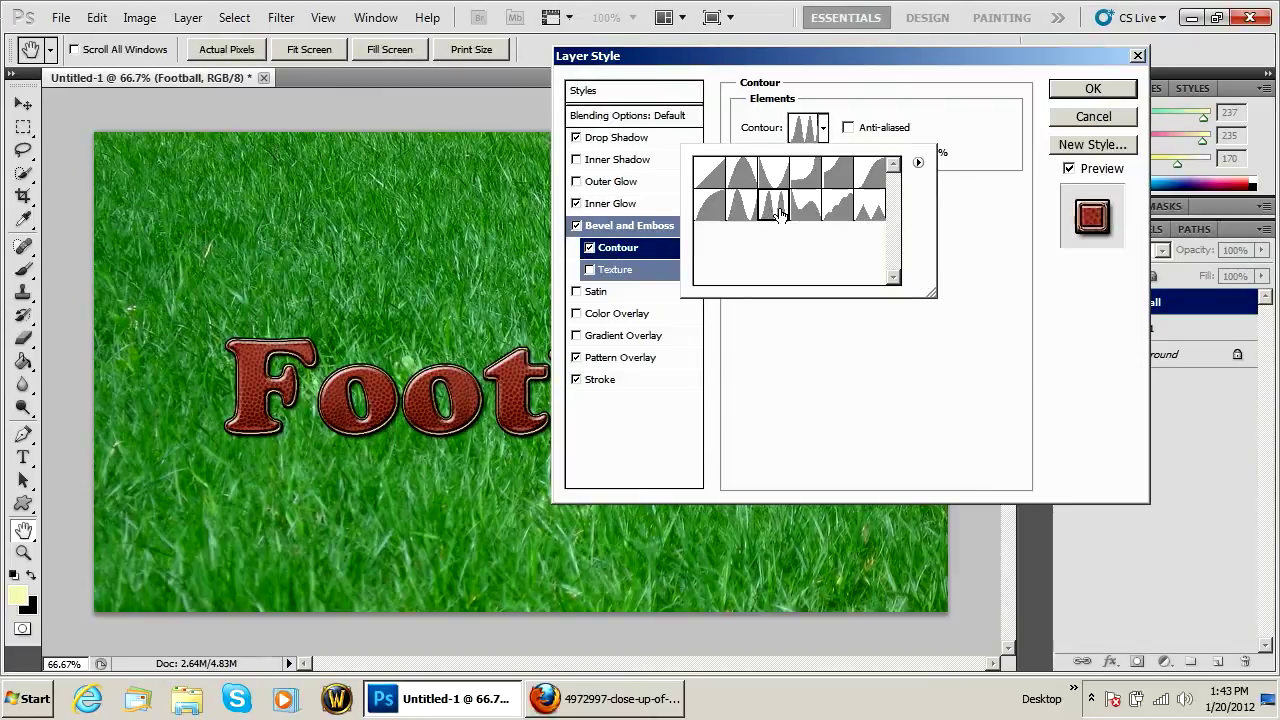
{"action": "left_click", "coordinate": [845, 208]}
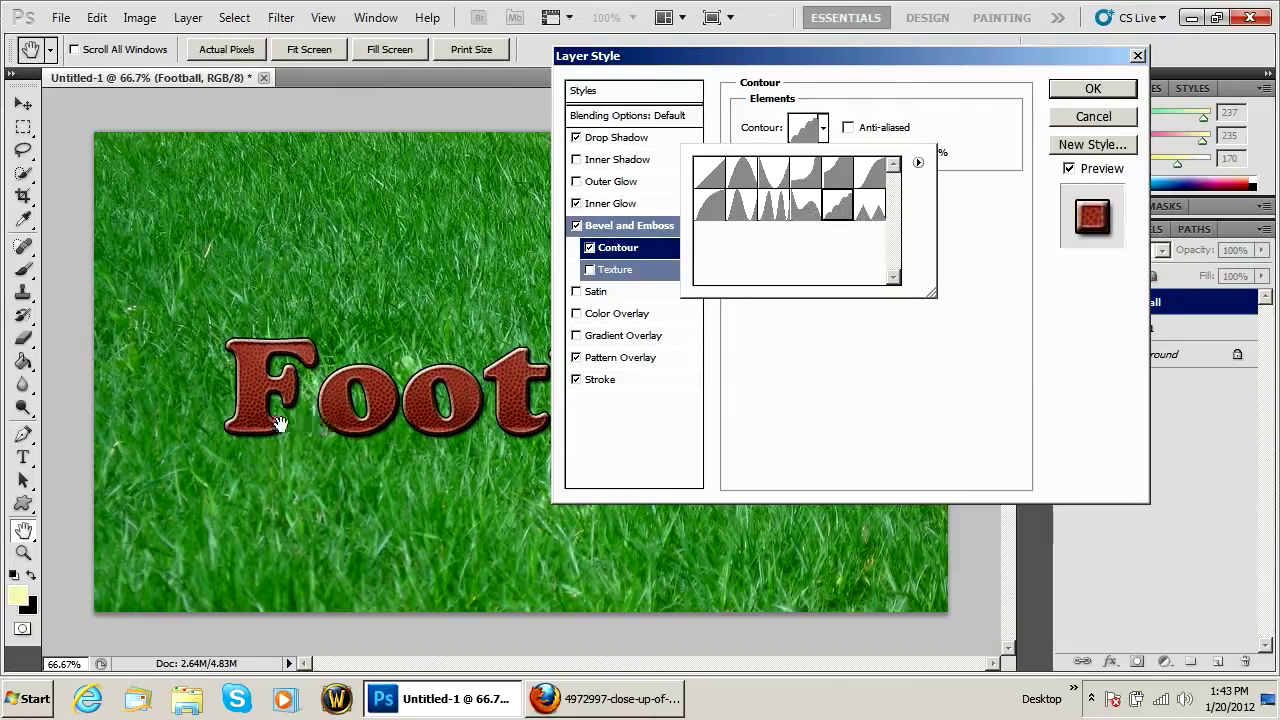
{"action": "left_click", "coordinate": [1093, 88]}
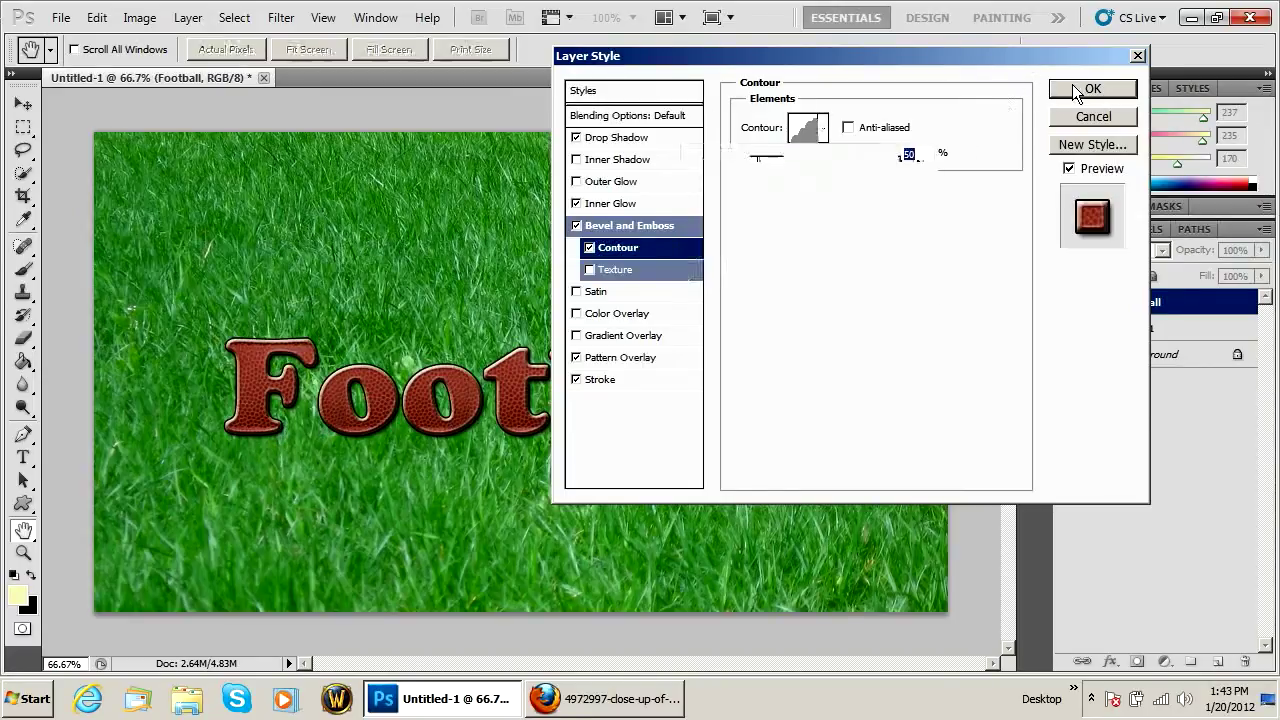
Step: Nudge the finished Football text slightly left and up with the Move tool
{"action": "left_click_drag", "start_coordinate": [638, 430], "coordinate": [613, 426]}
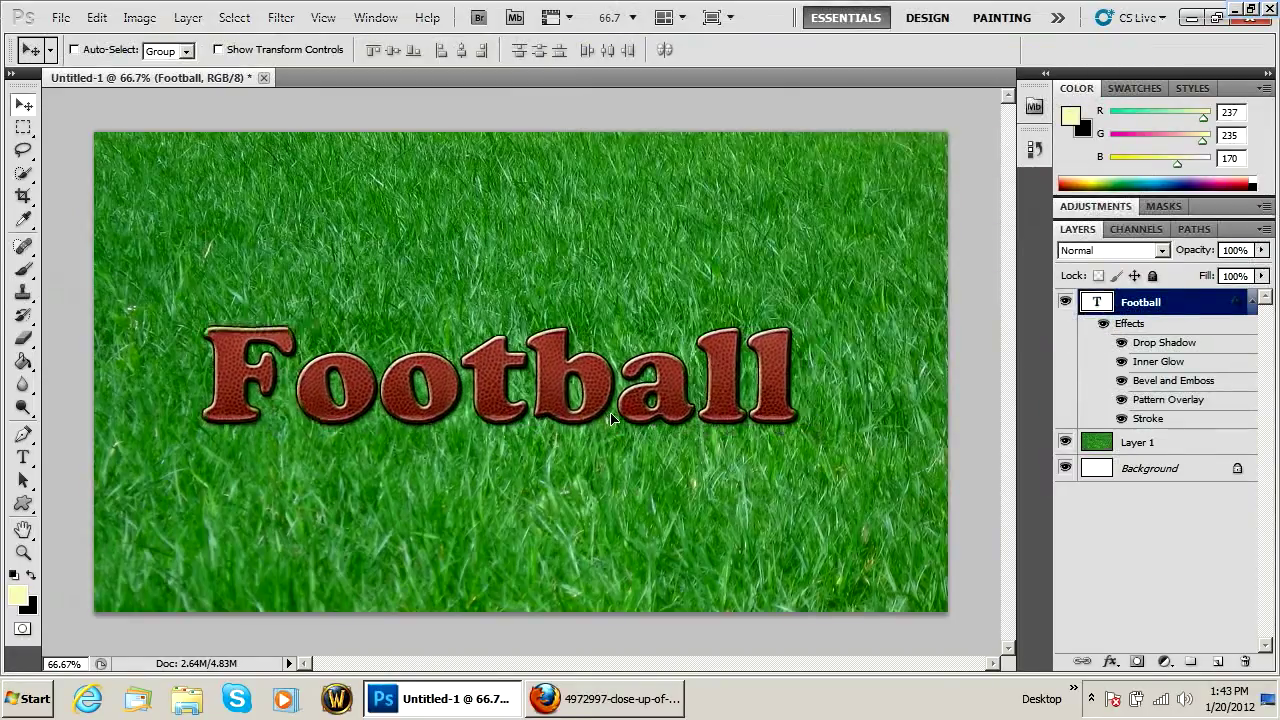